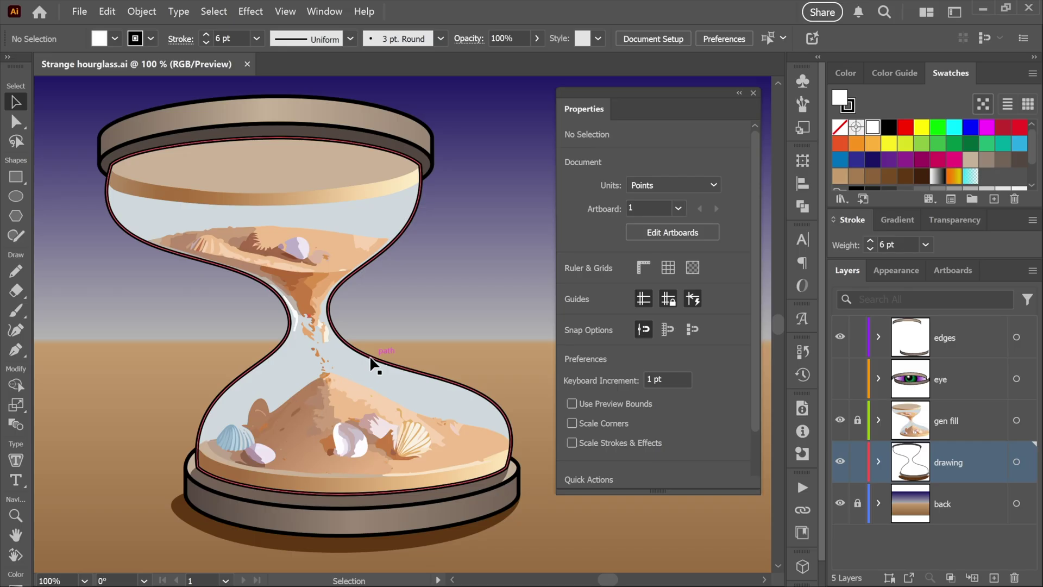
Try moving the hourglass's glass outline with Smart Guides active, undo the move, and deselect the outline
mouse_move(369, 363)
left_mouse_down()
mouse_move(399, 315)
mouse_move(379, 331)
mouse_move(370, 323)
left_mouse_up()
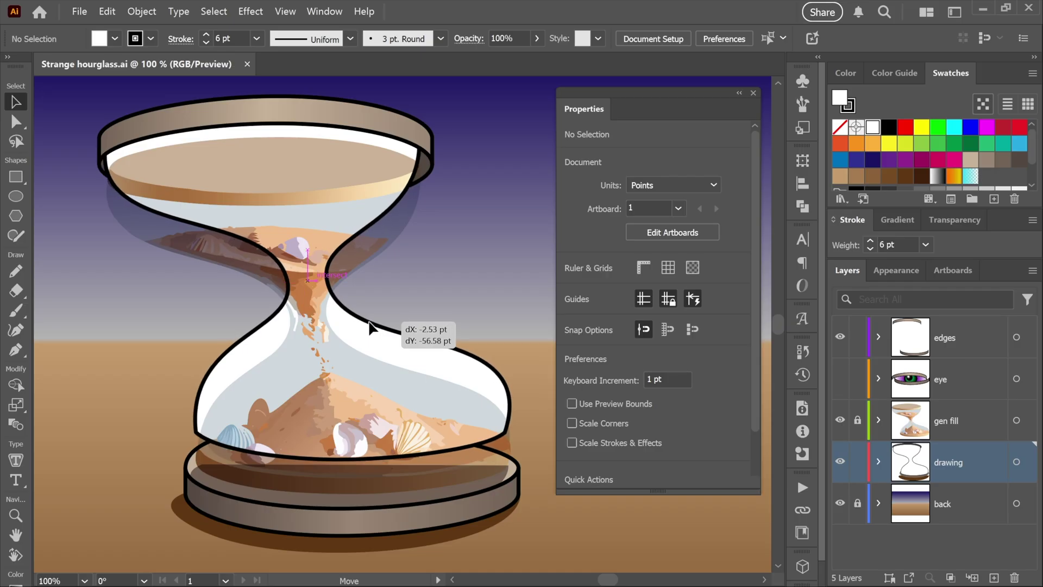
mouse_move(369, 322)
left_mouse_down()
mouse_move(383, 328)
mouse_move(366, 305)
mouse_move(370, 319)
mouse_move(380, 311)
left_mouse_up()
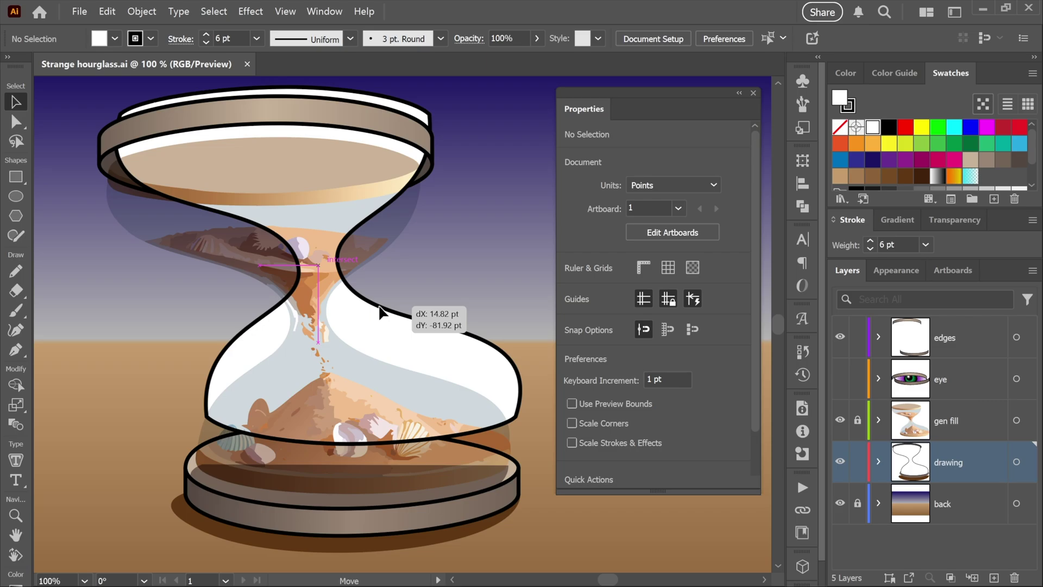
left_click_drag(379, 311, 397, 345)
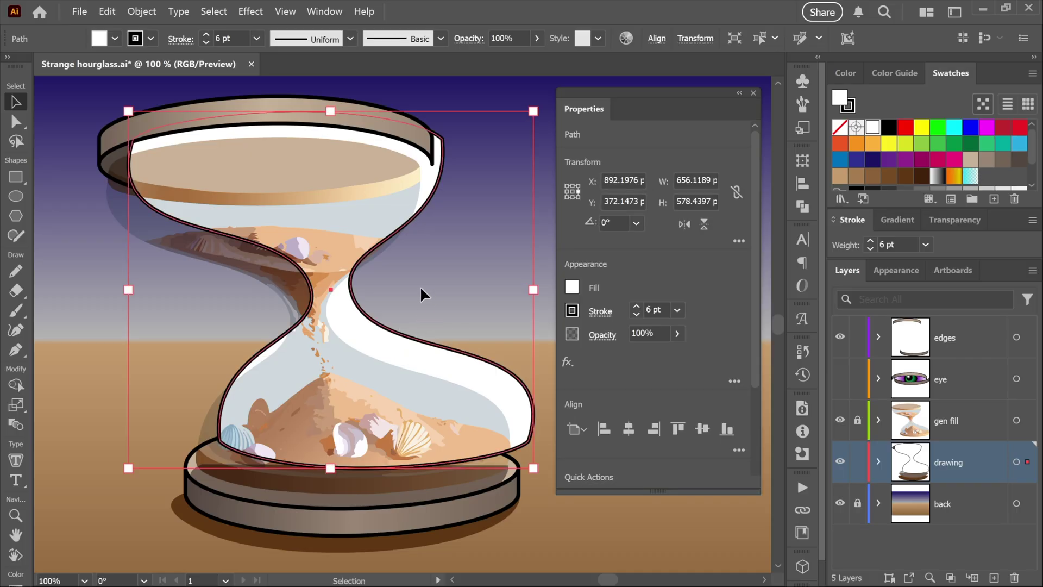
key("ctrl+z")
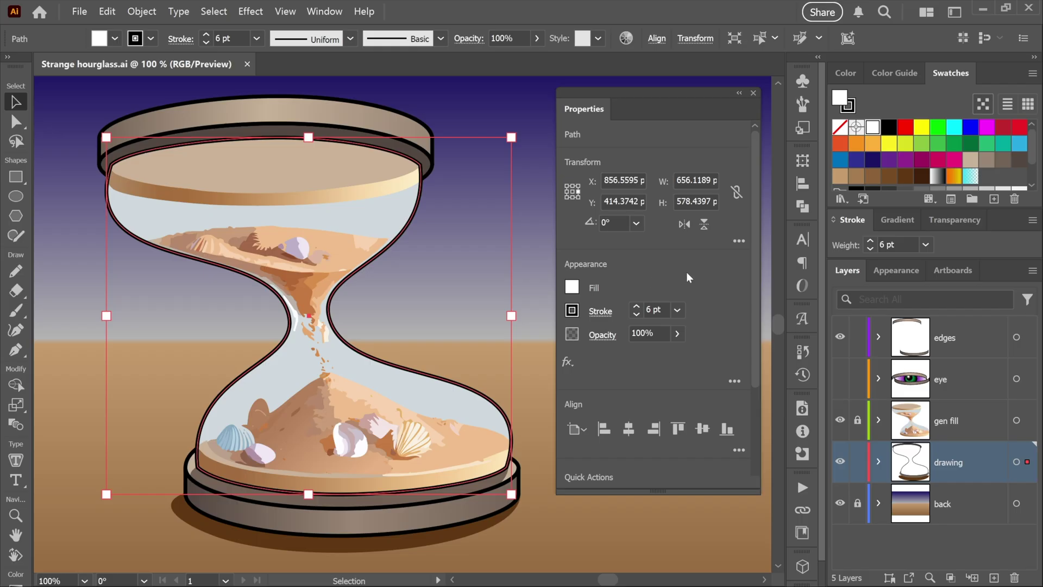
left_click(532, 280)
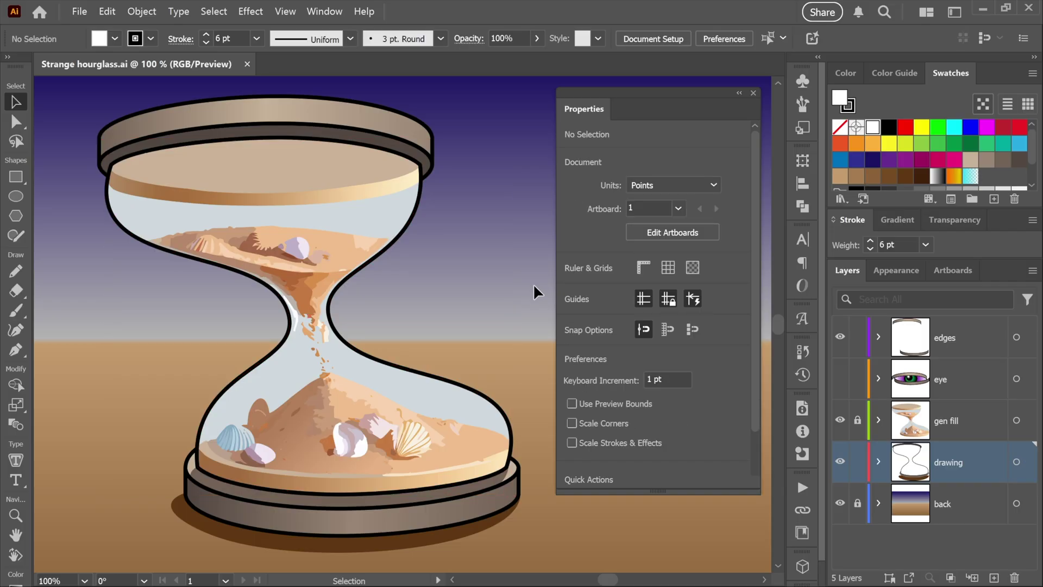
Turn off Smart Guides and try moving the glass outline upward over the top cap, and undo the move
left_click(693, 305)
left_click_drag(431, 380, 439, 327)
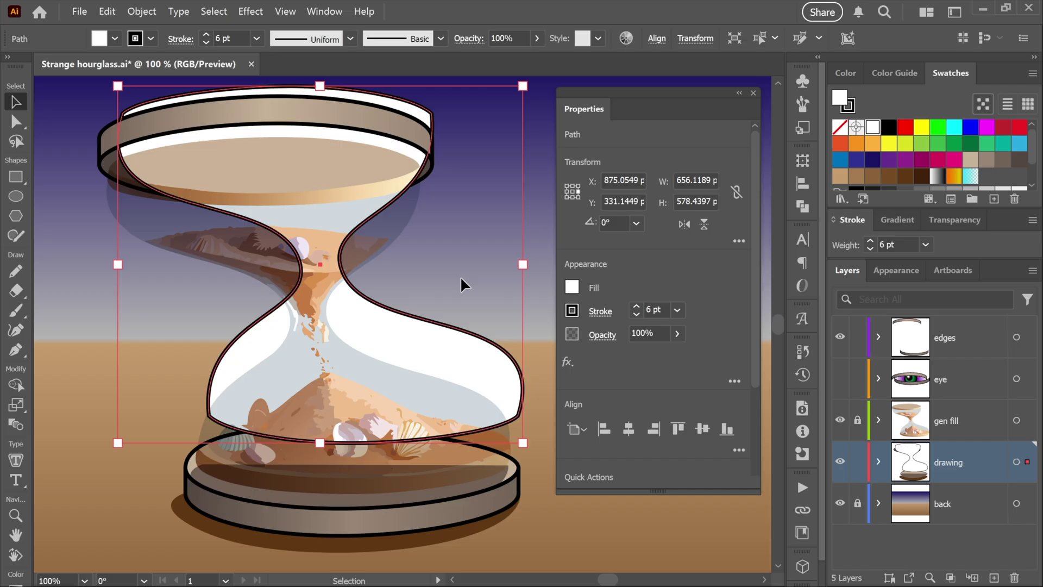
key("a")
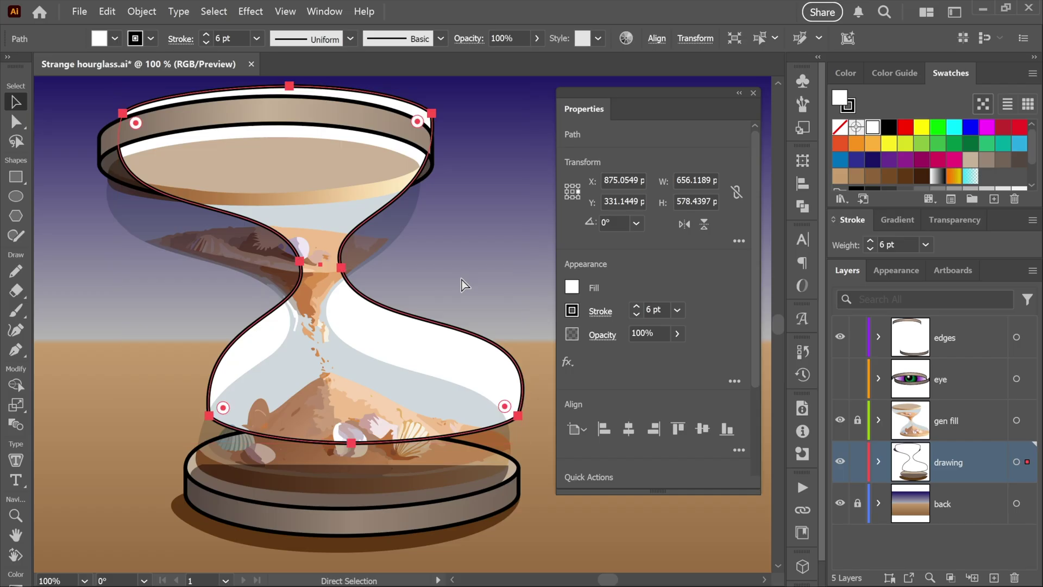
key("ctrl+z")
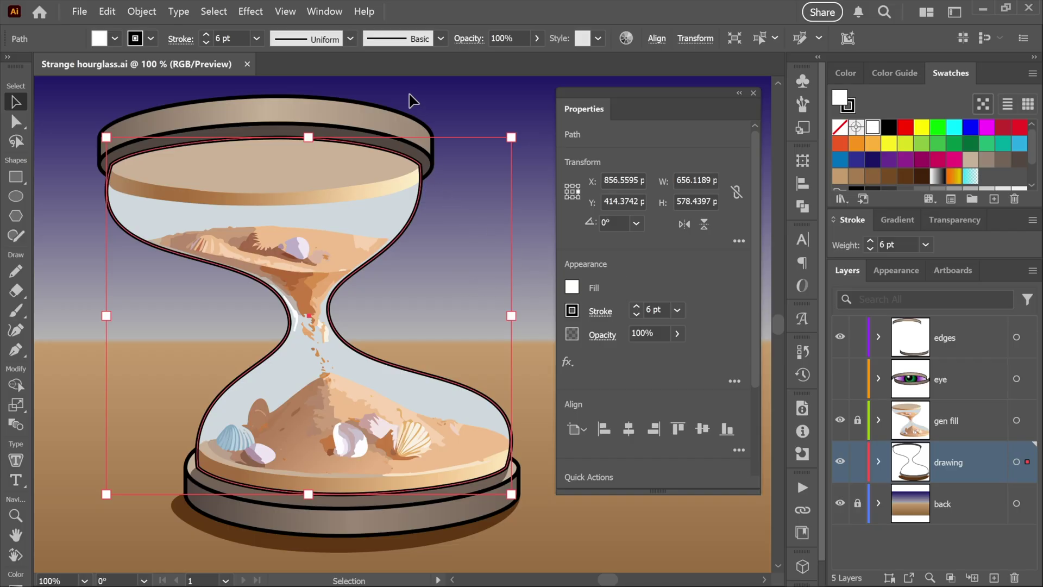
Bring up the view commands that include the Smart Guides option
left_click(285, 11)
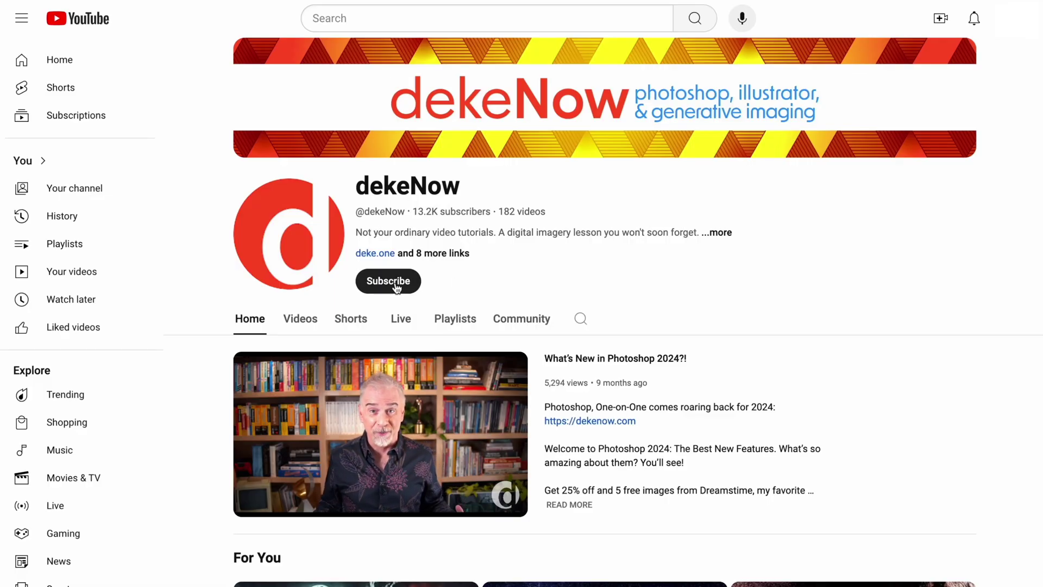
Switch to YouTube, subscribe to the dekeNow channel and set its notifications to All
left_click(398, 287)
left_click(397, 286)
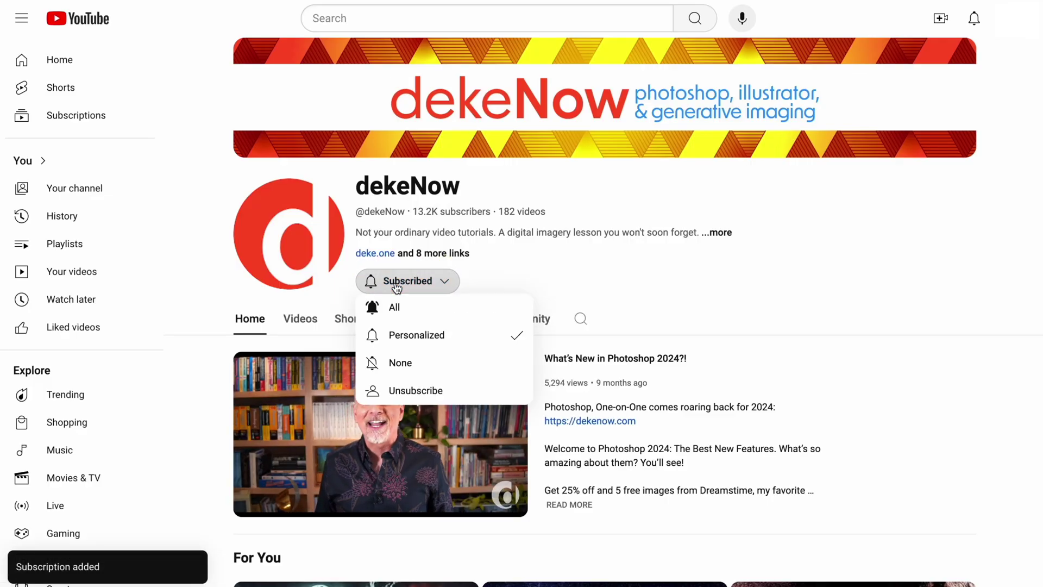
left_click(397, 307)
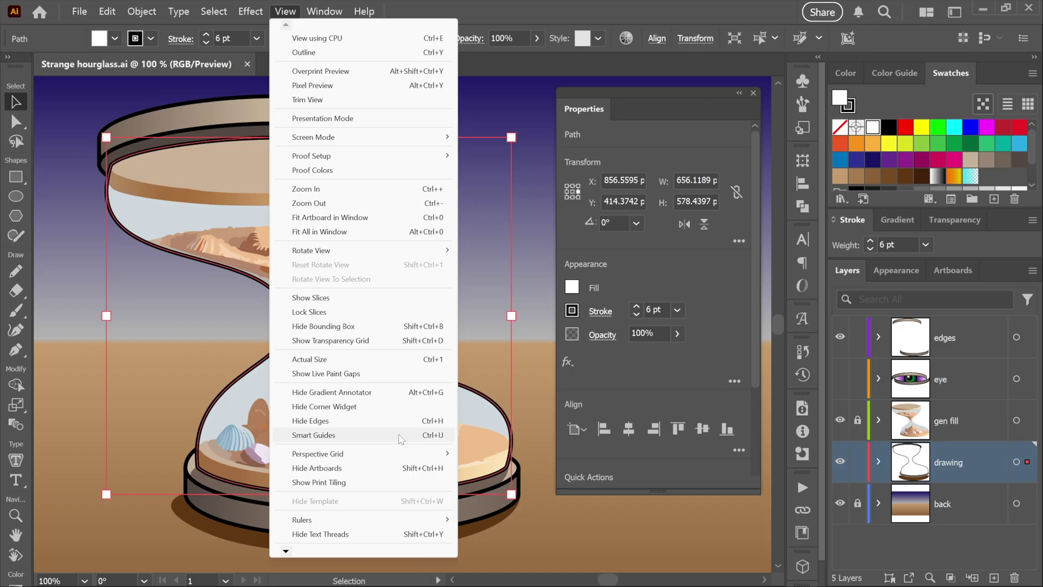
In Illustrator, turn Smart Guides on and deselect the glass outline
left_click(399, 436)
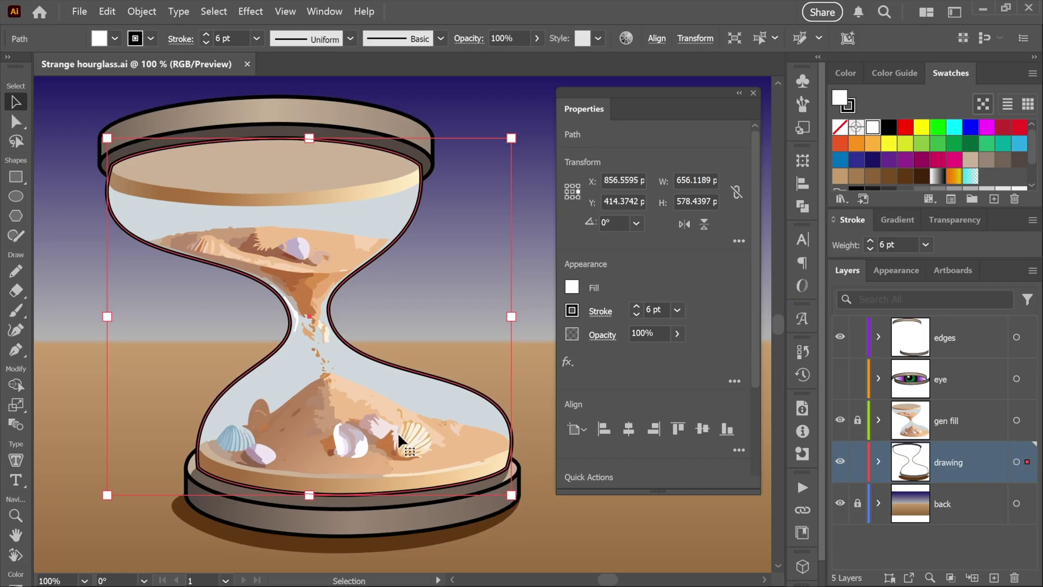
left_click(529, 399)
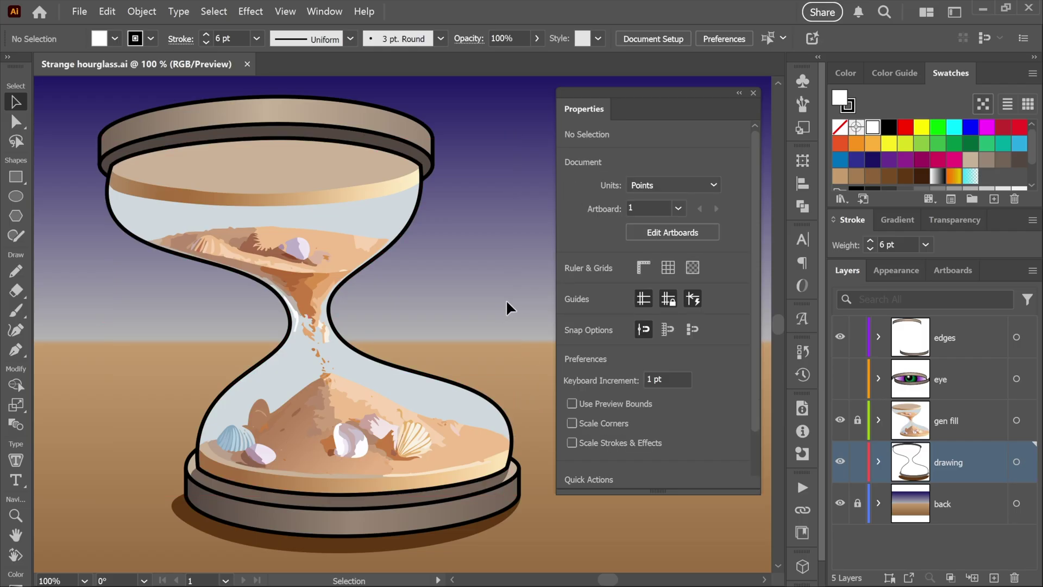
Show the rulers, and try adding a horizontal ruler guide just above the hourglass neck before undoing it
left_click(642, 268)
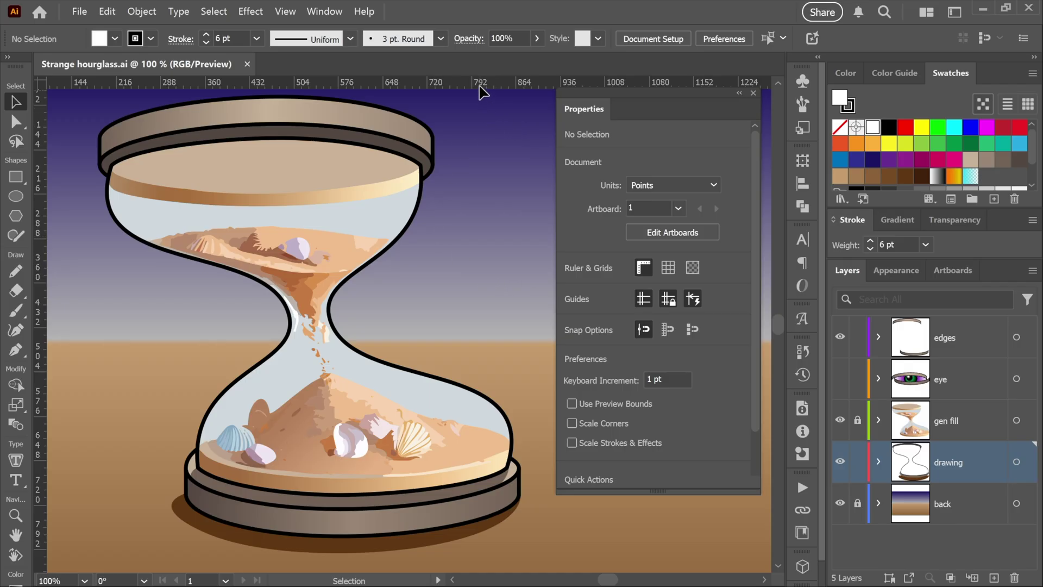
left_click_drag(478, 92, 467, 266)
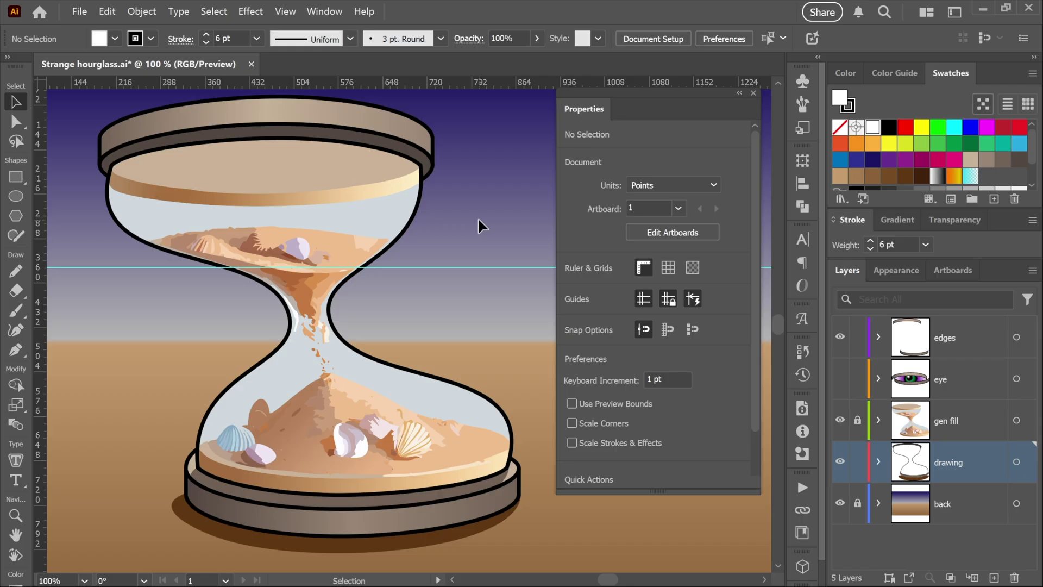
key("ctrl+z")
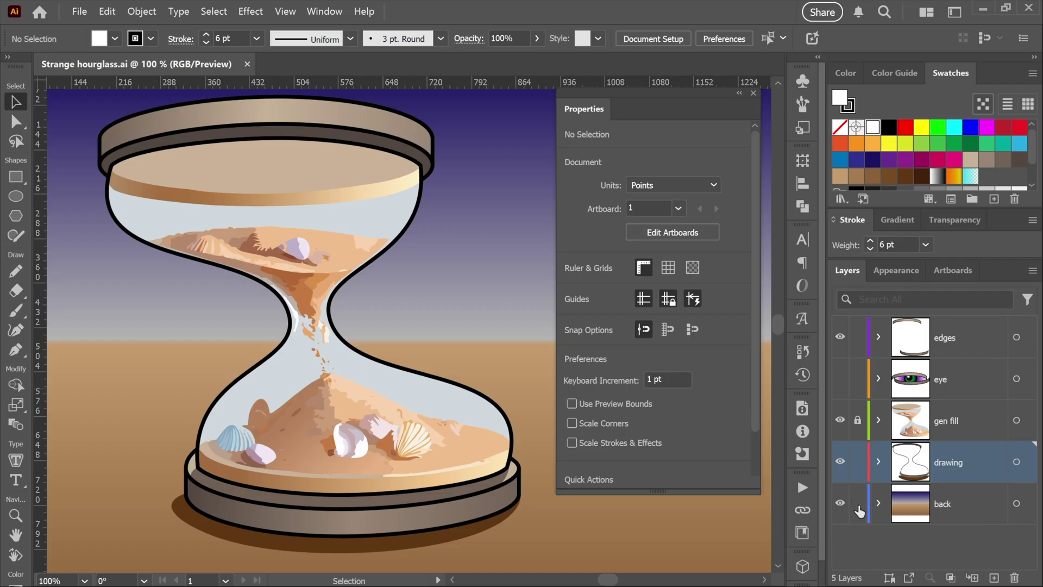
Unlock the back layer, make it the active layer and expand its contents
left_click(856, 503)
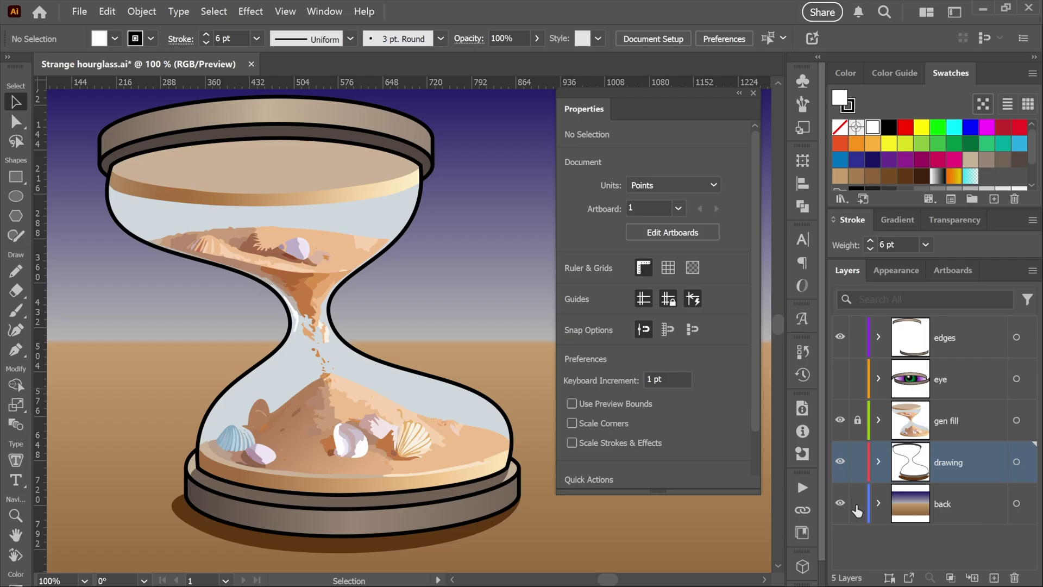
left_click(981, 507)
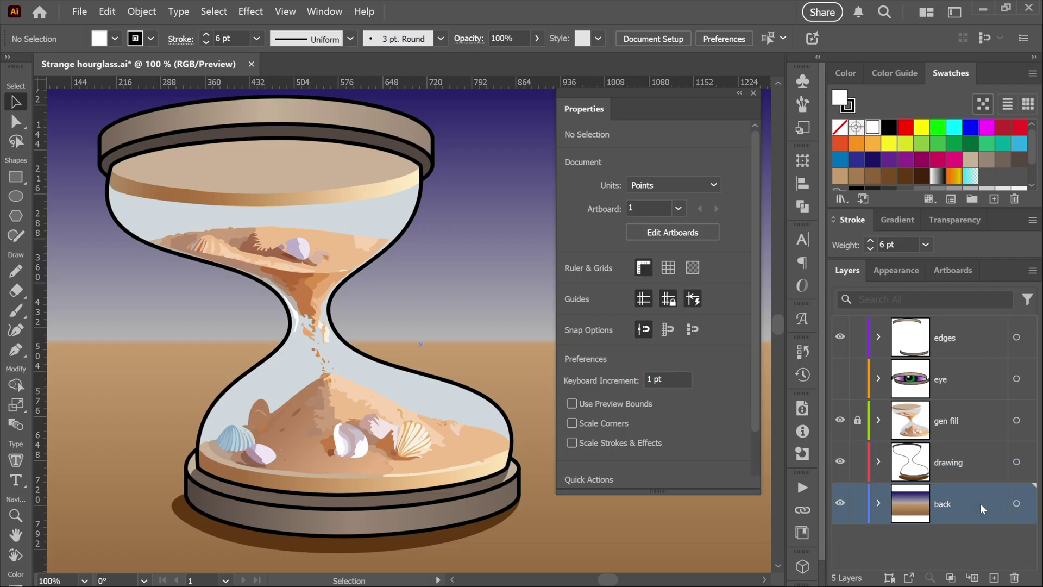
left_click(880, 503)
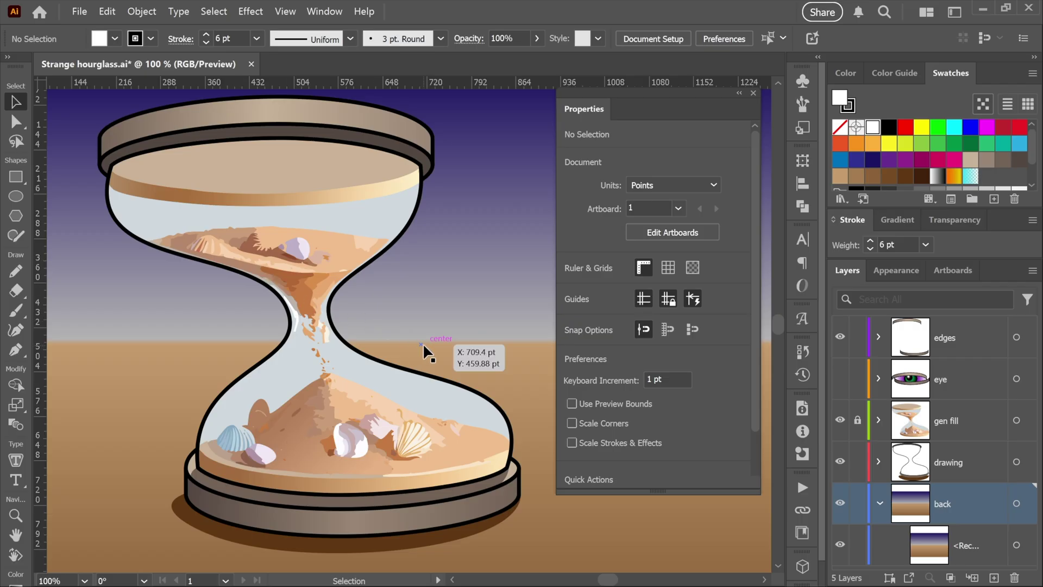
Create crossing horizontal and vertical guides at the artboard's center, at X 680 pt and Y 428 pt
key("a")
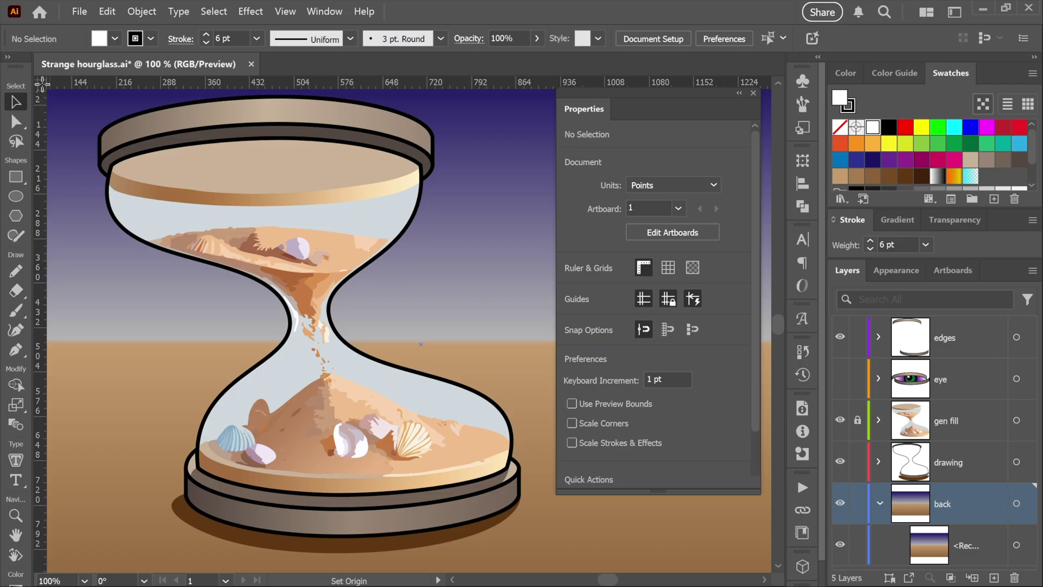
left_click_drag(42, 84, 402, 325)
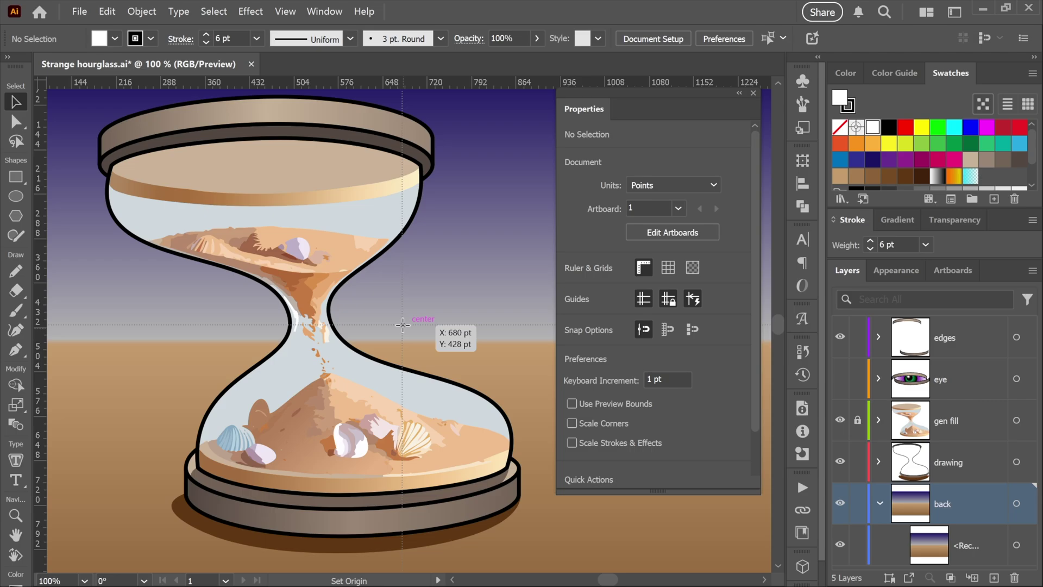
left_click_drag(403, 325, 403, 325)
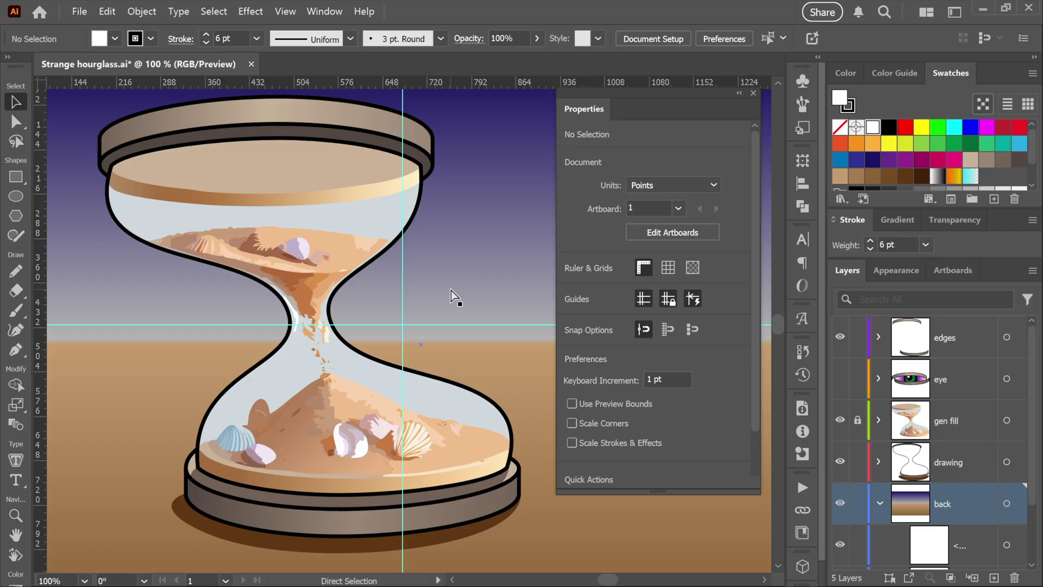
Move the gradient background rectangle so its center point snaps to the intersection of the two guides
key("v")
left_click(477, 358)
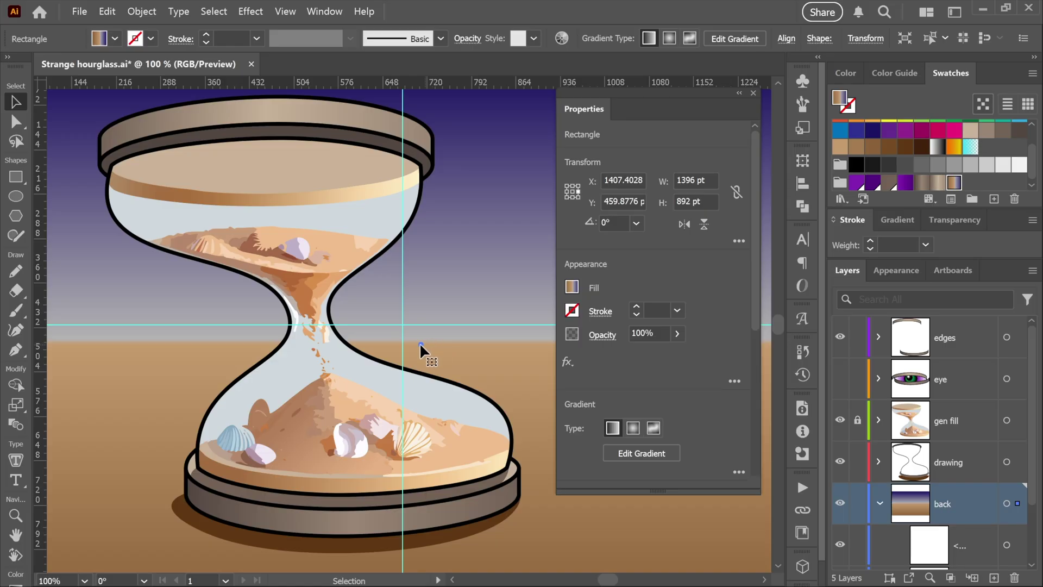
left_click_drag(419, 342, 402, 323)
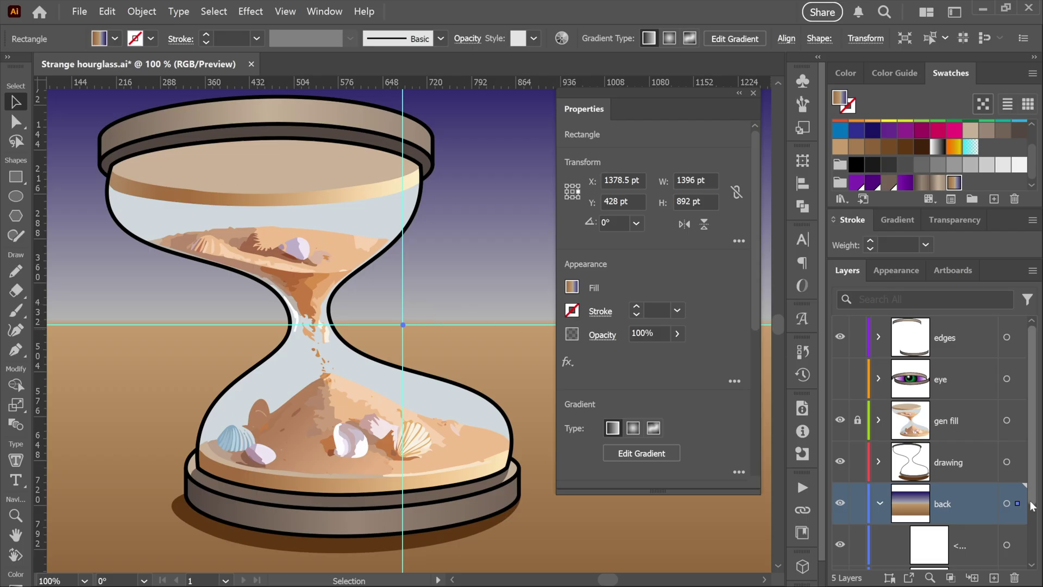
Collapse the back layer and lock it
scroll(973, 489, "down", 2)
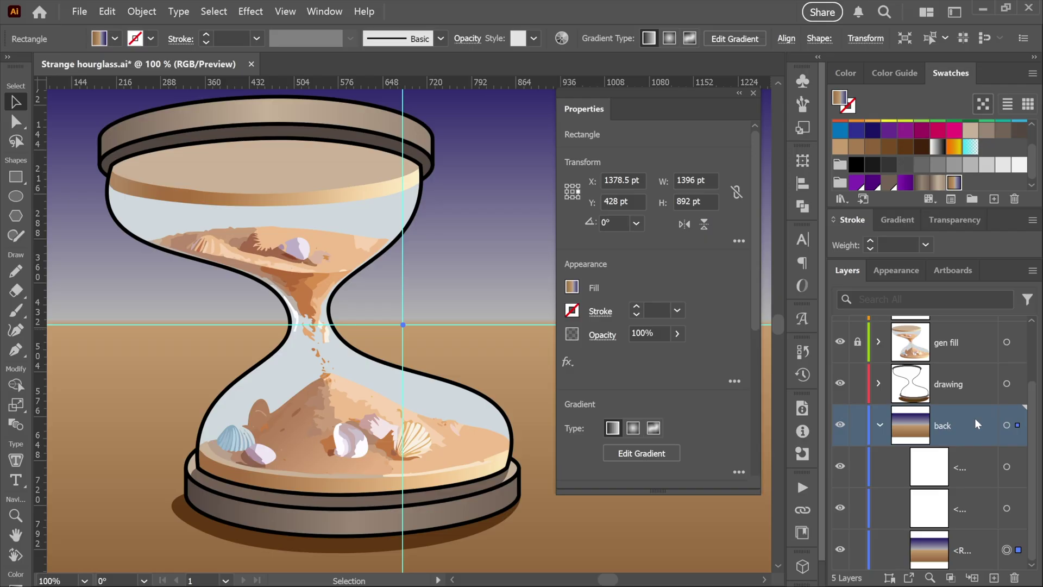
left_click(880, 423)
left_click(857, 503)
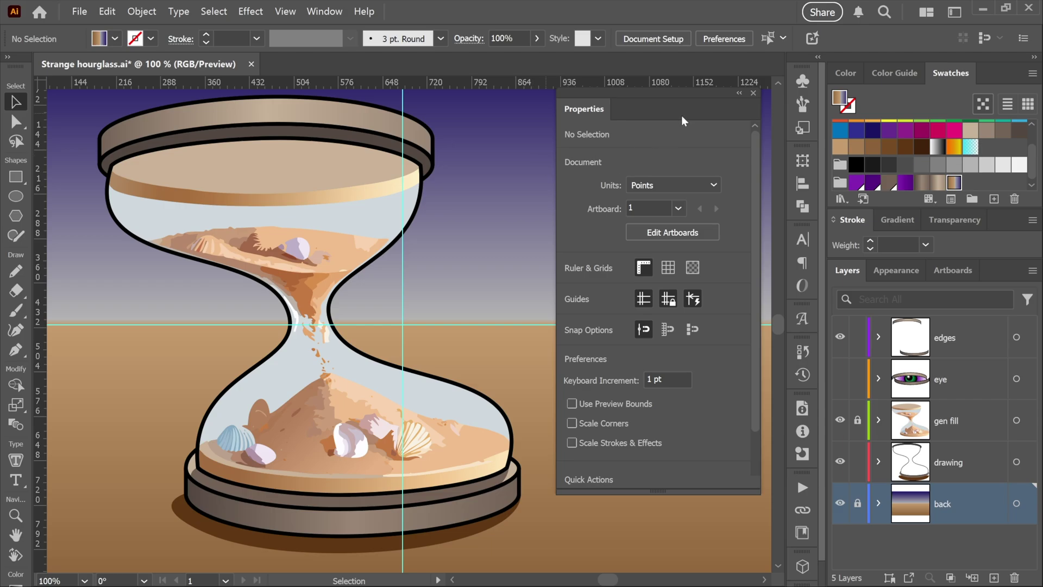
Close the floating Properties panel and hide the rulers
left_click(753, 94)
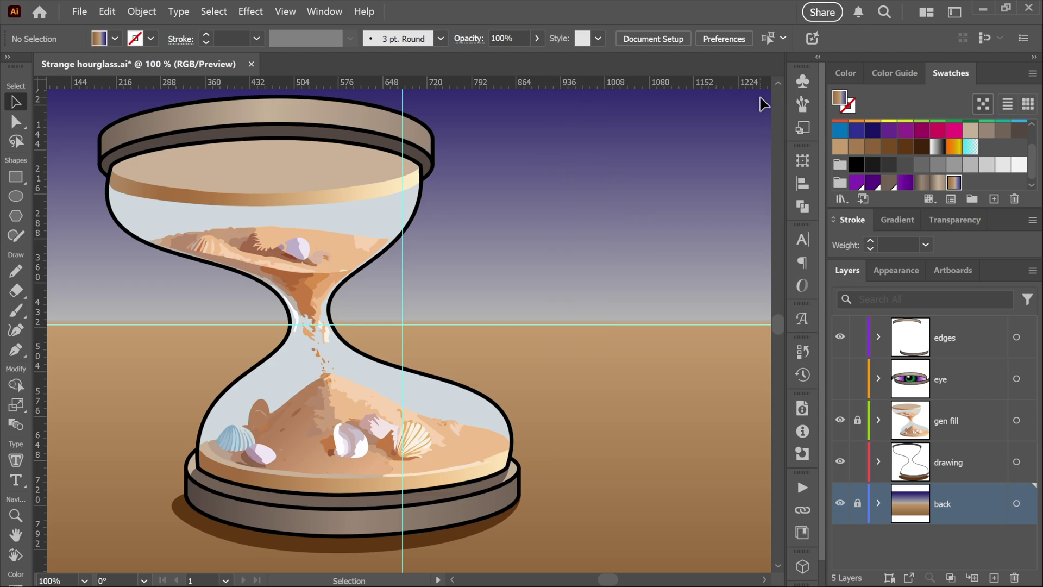
key("ctrl+r")
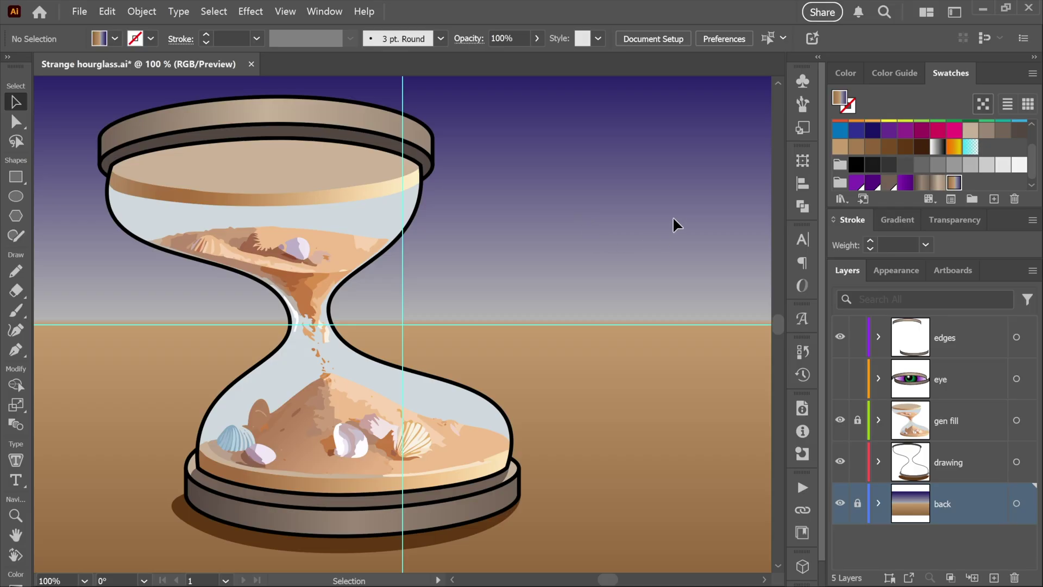
Show the eye layer and hide the edges layer
left_click(840, 380)
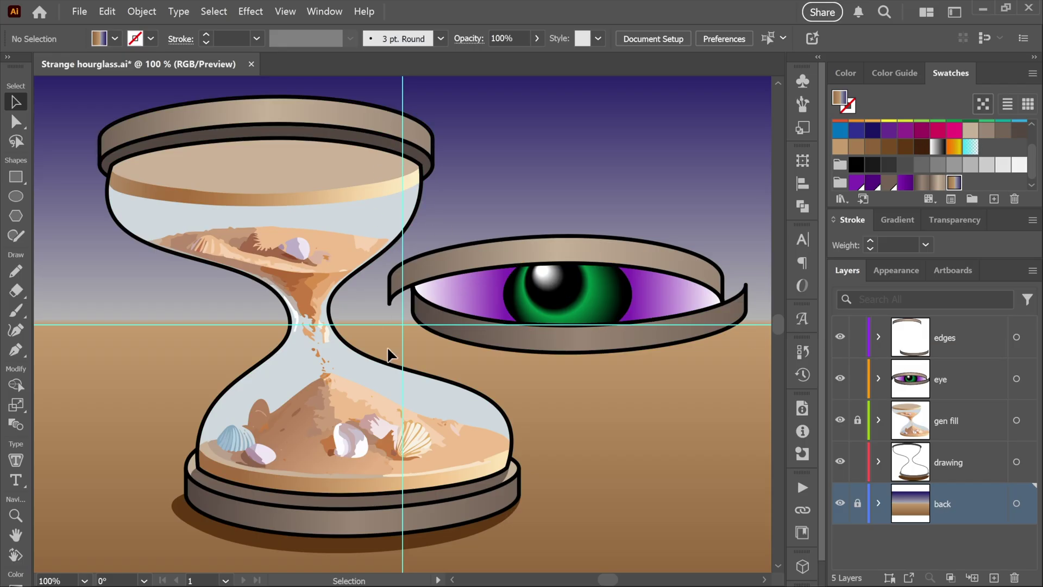
left_click(840, 337)
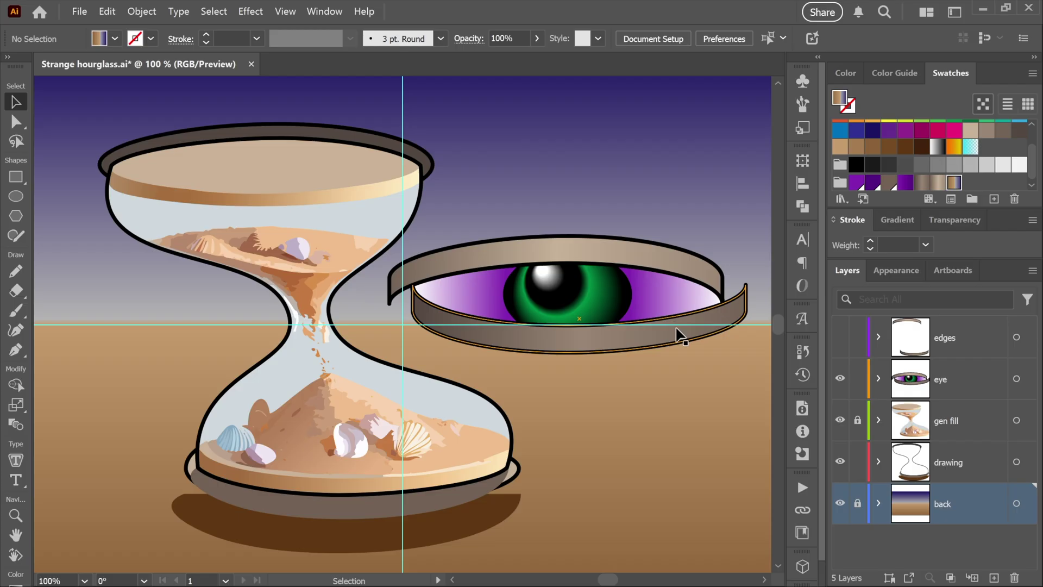
Select the eye's upper lid, try moving it onto the hourglass's top rim, and undo the move
left_click(564, 242)
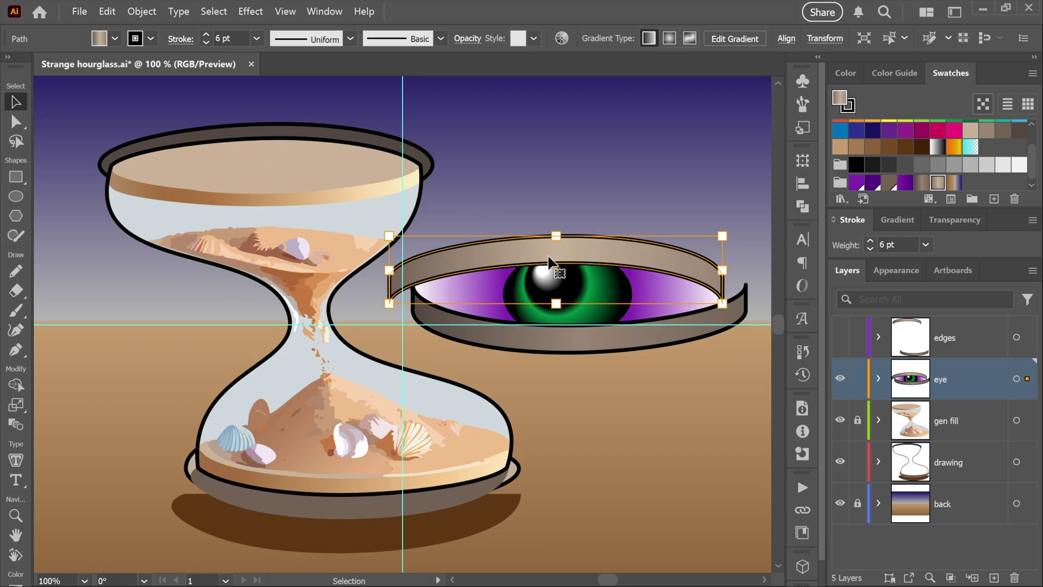
left_click_drag(550, 261, 266, 116)
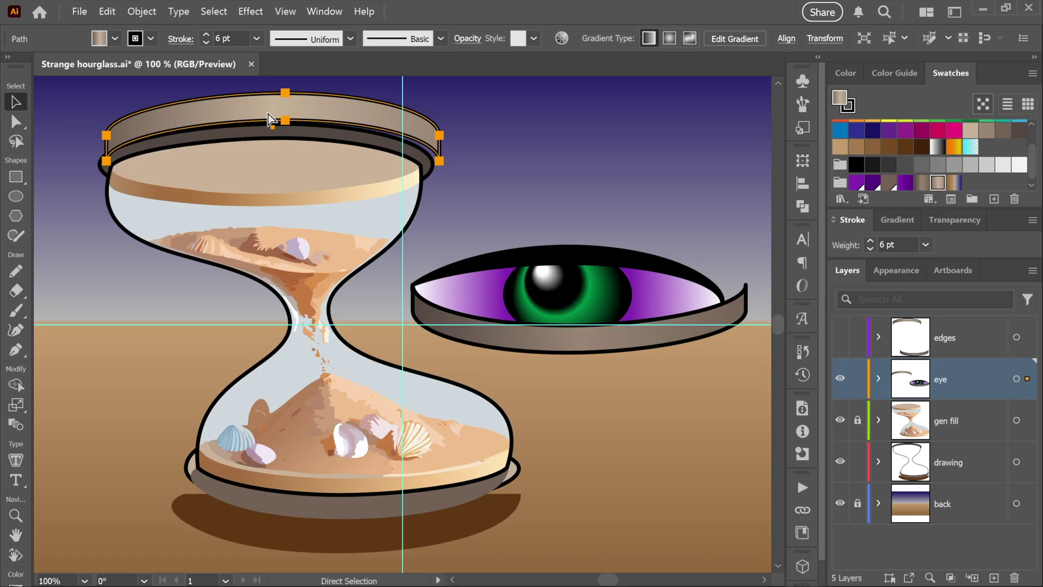
key("ctrl+z")
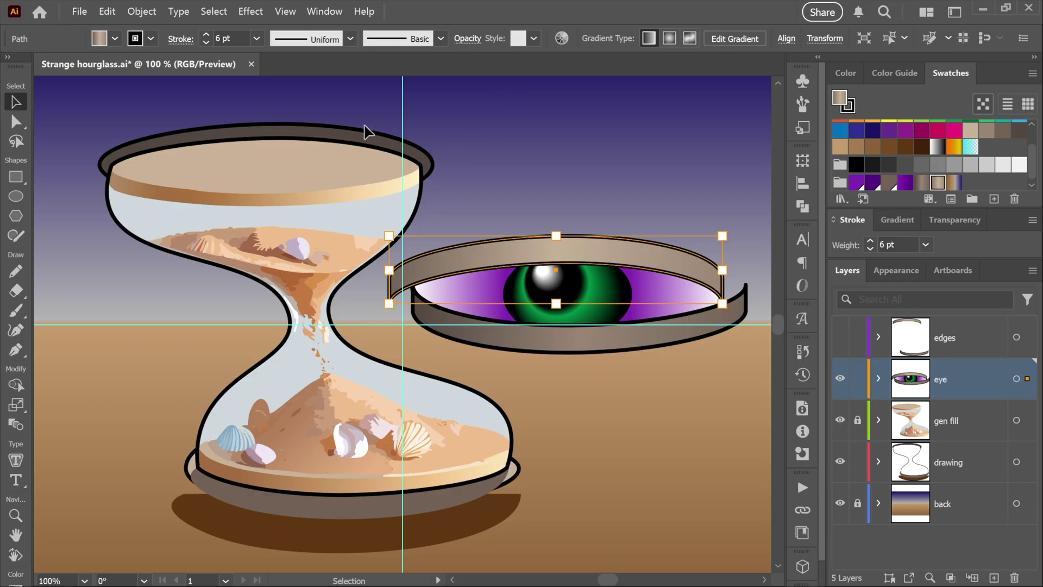
Hide the bounding box so the selected upper lid shows only its anchor points
left_click(285, 12)
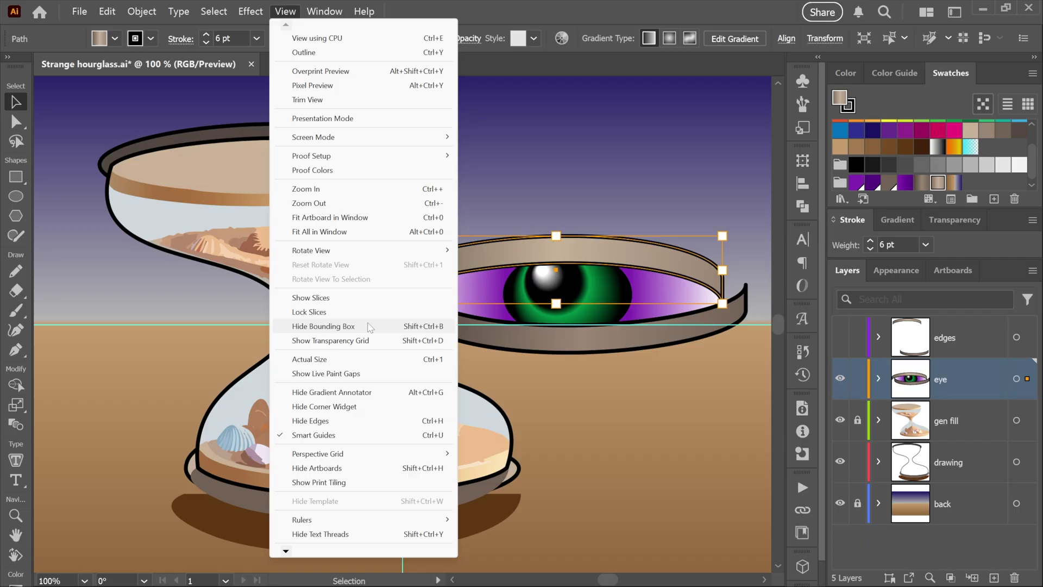
left_click(323, 326)
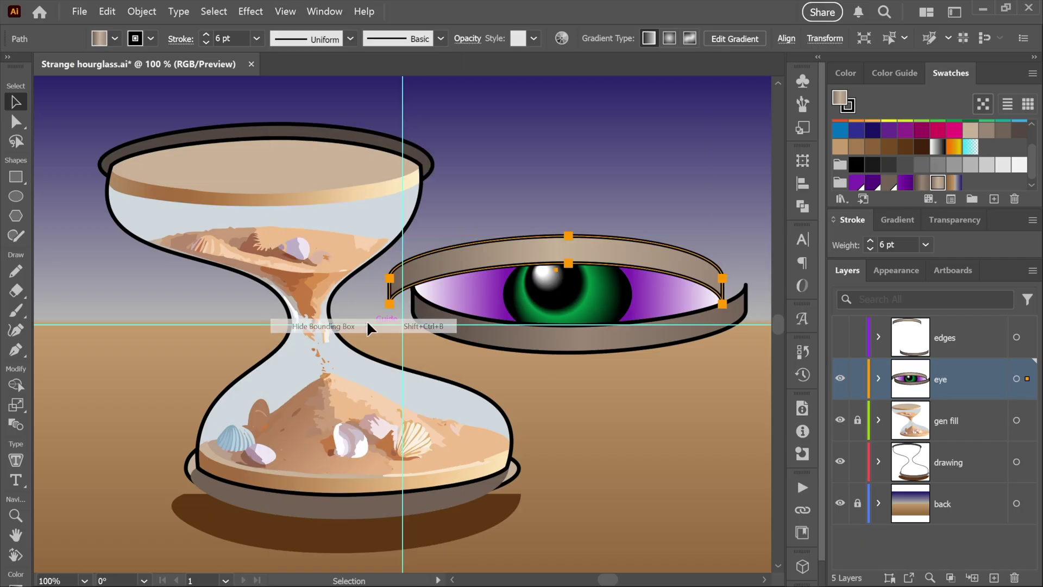
Move the eye's upper lid onto the hourglass's top rim, snapping its lower middle anchor to the rim, and show the bounding box again
left_click_drag(558, 261, 275, 123)
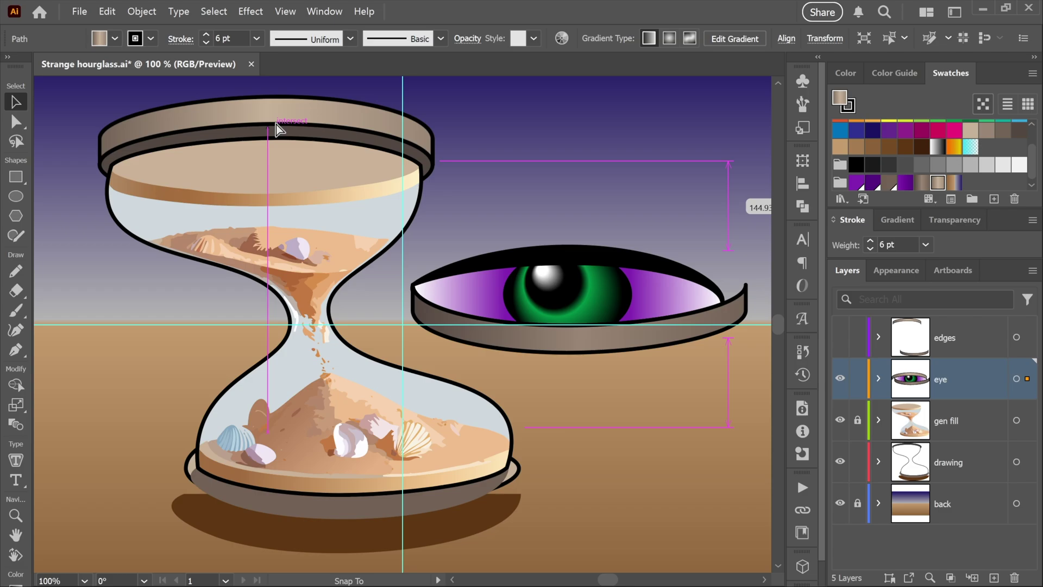
left_click_drag(276, 125, 276, 125)
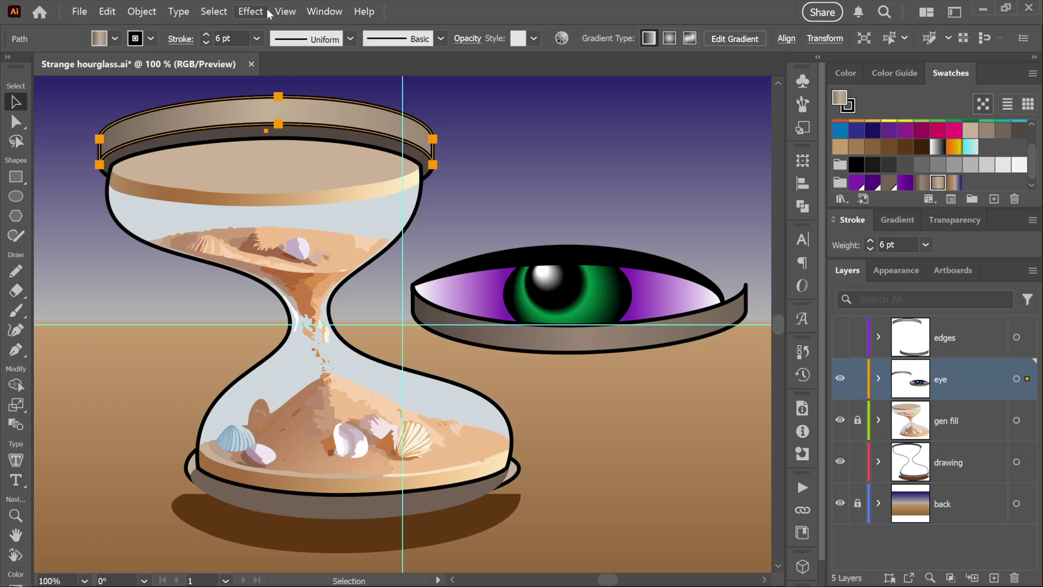
left_click(285, 11)
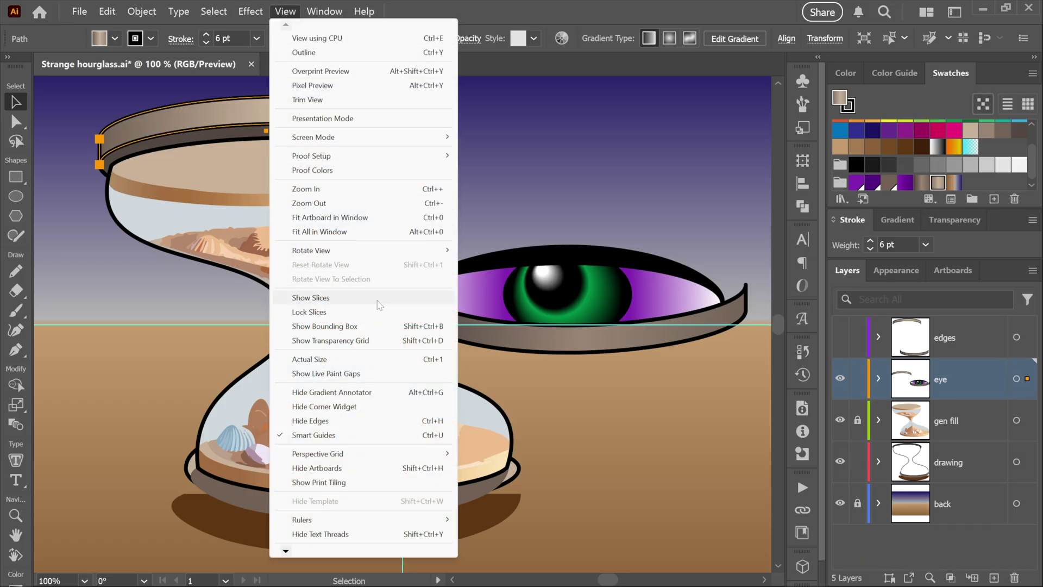
left_click(389, 326)
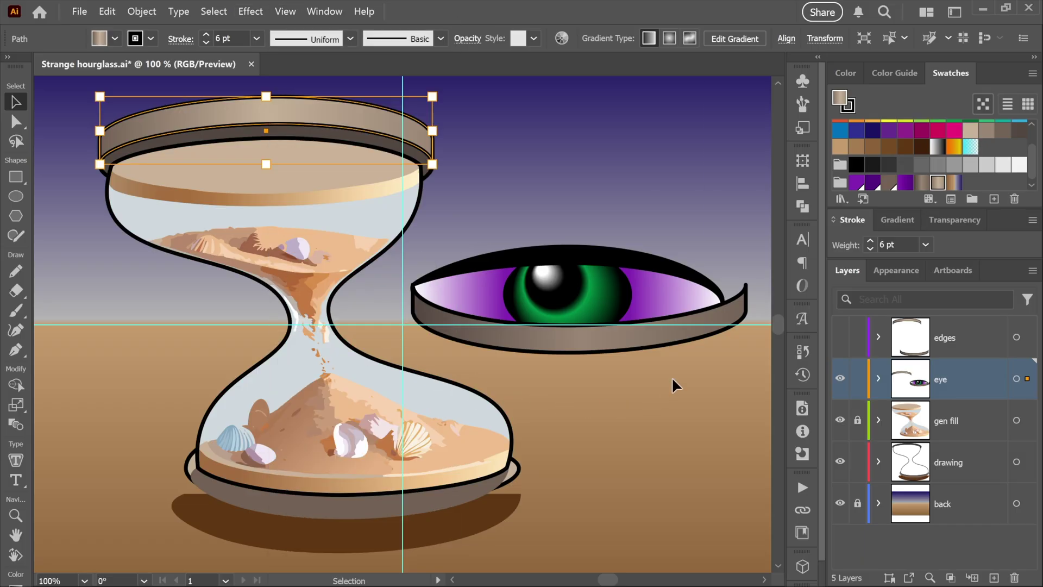
Select the eye's lower lid and move it by its upper middle anchor point until it snaps onto the hourglass's bottom rim
left_click(578, 336)
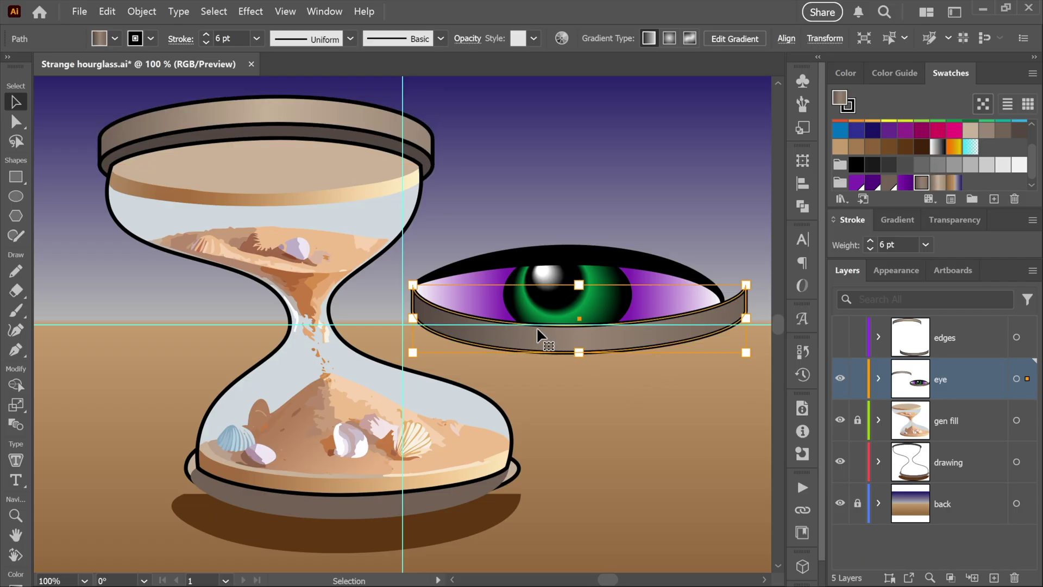
key("a")
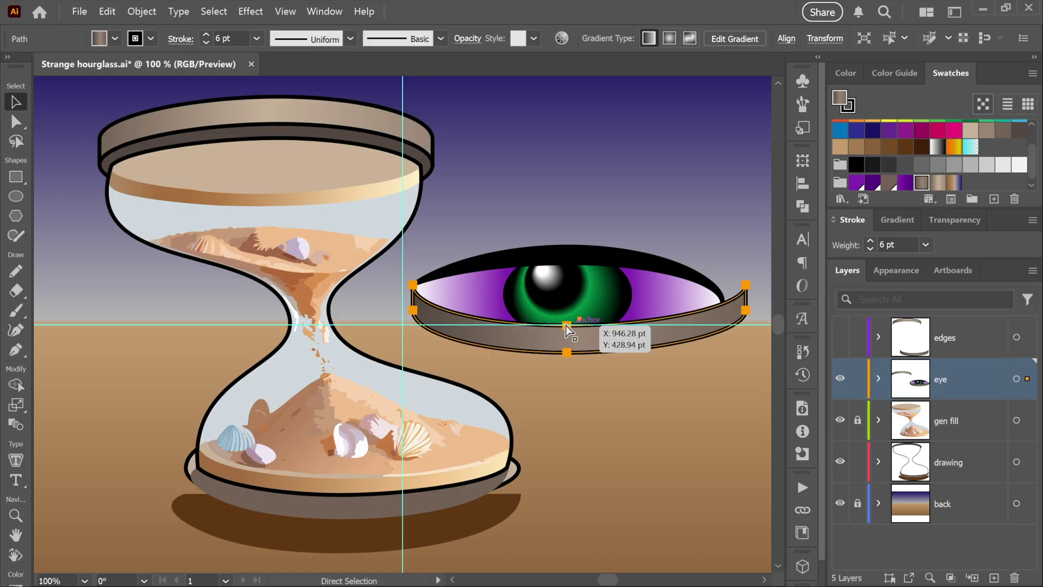
left_click_drag(566, 331, 338, 509)
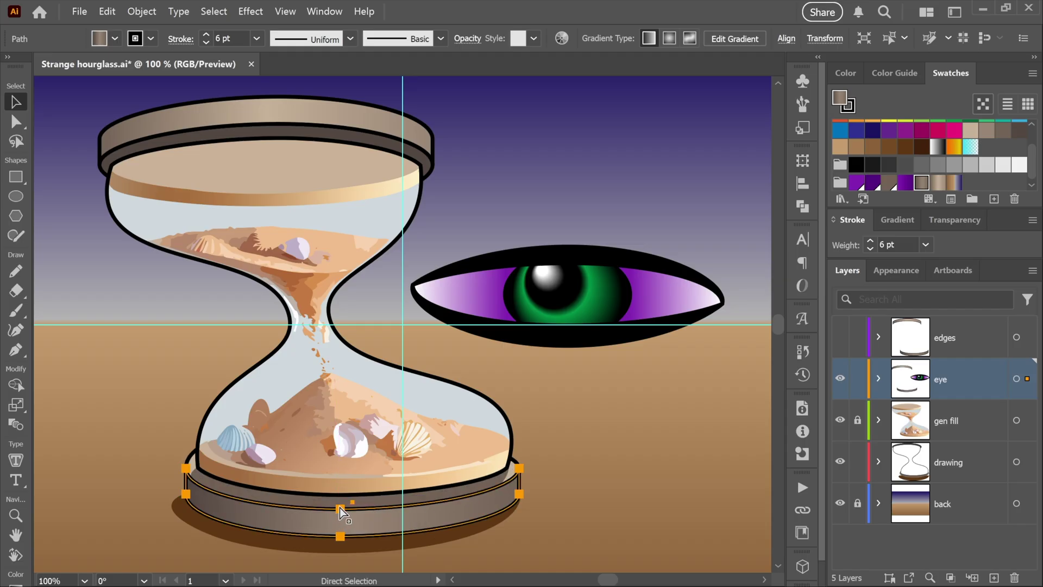
key("a")
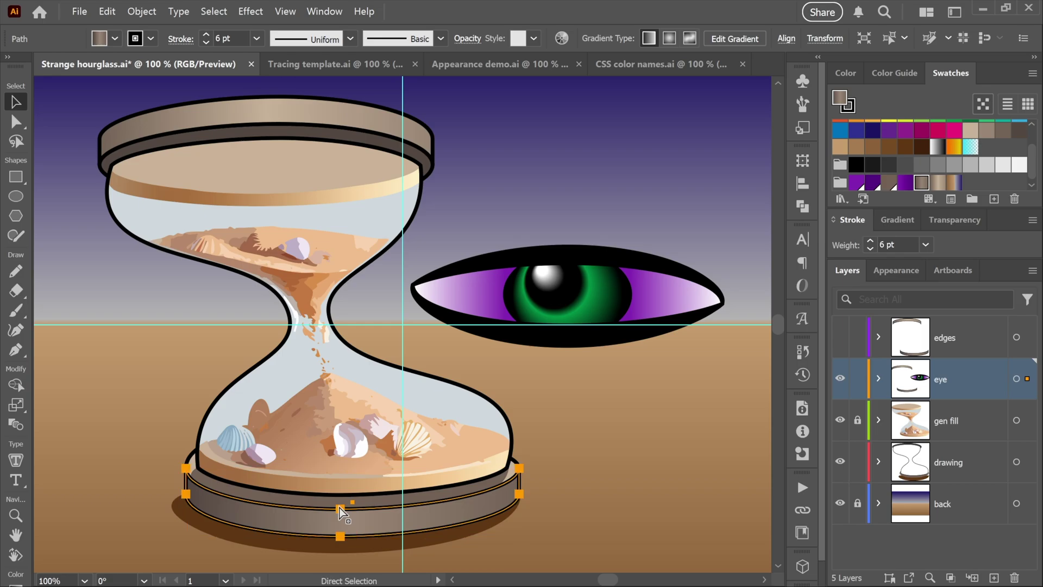
Switch to Tracing template.ai and trace the heart's upper-right curve with the Pen tool, from the top notch to the right-side anchor
key("ctrl+Tab")
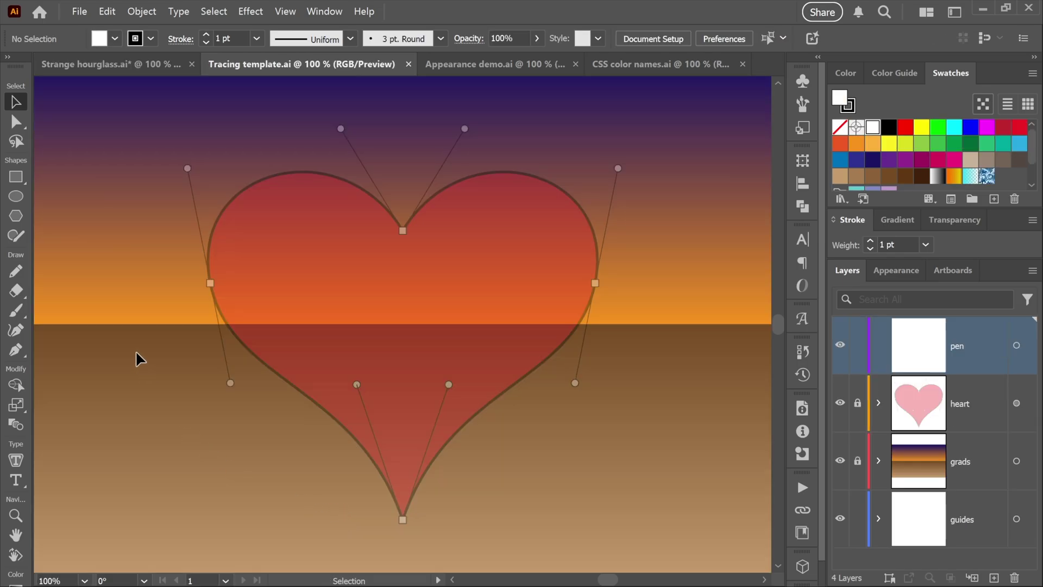
left_click(23, 354)
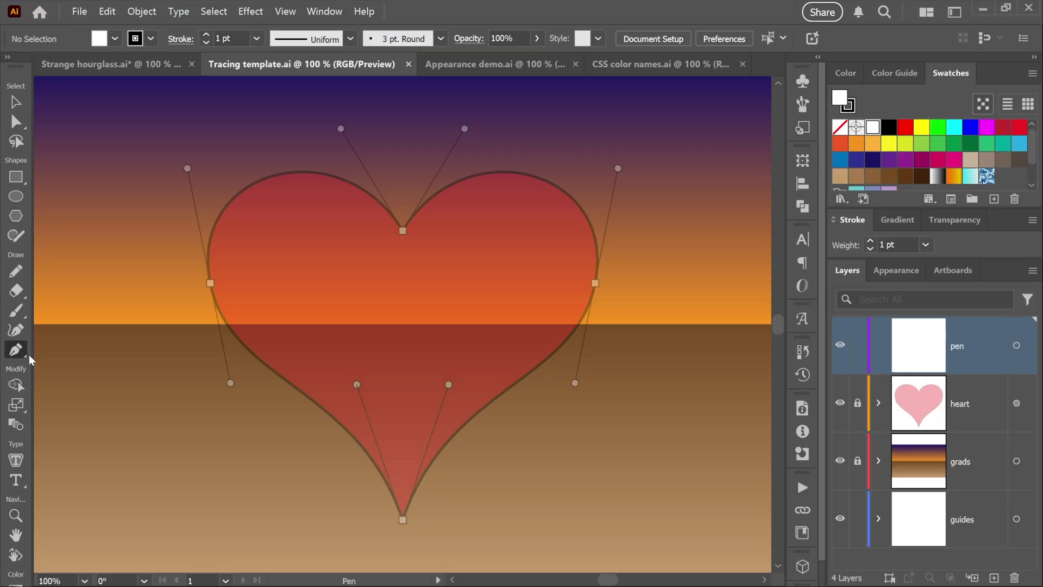
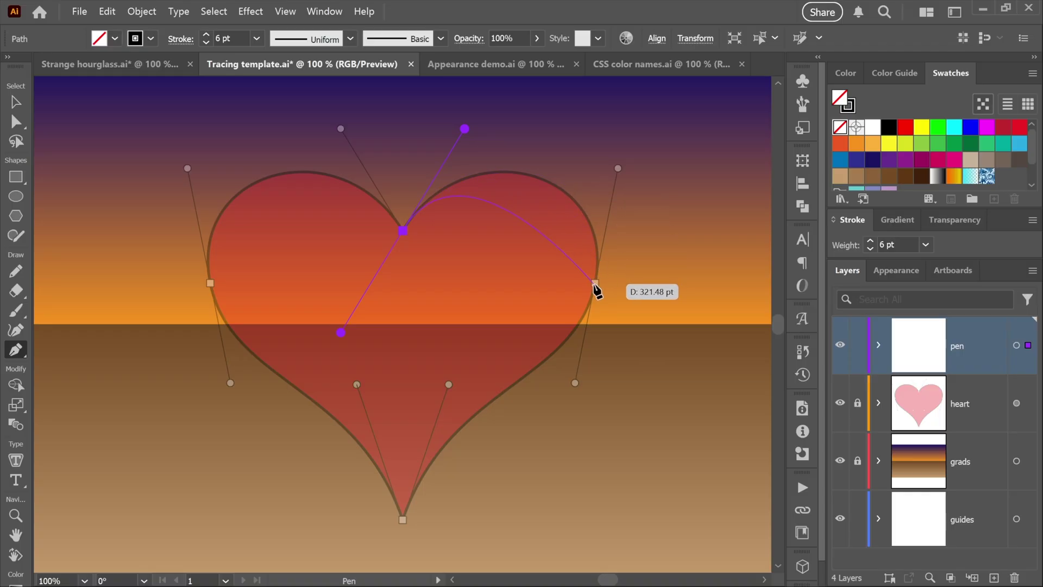
left_click_drag(596, 283, 576, 384)
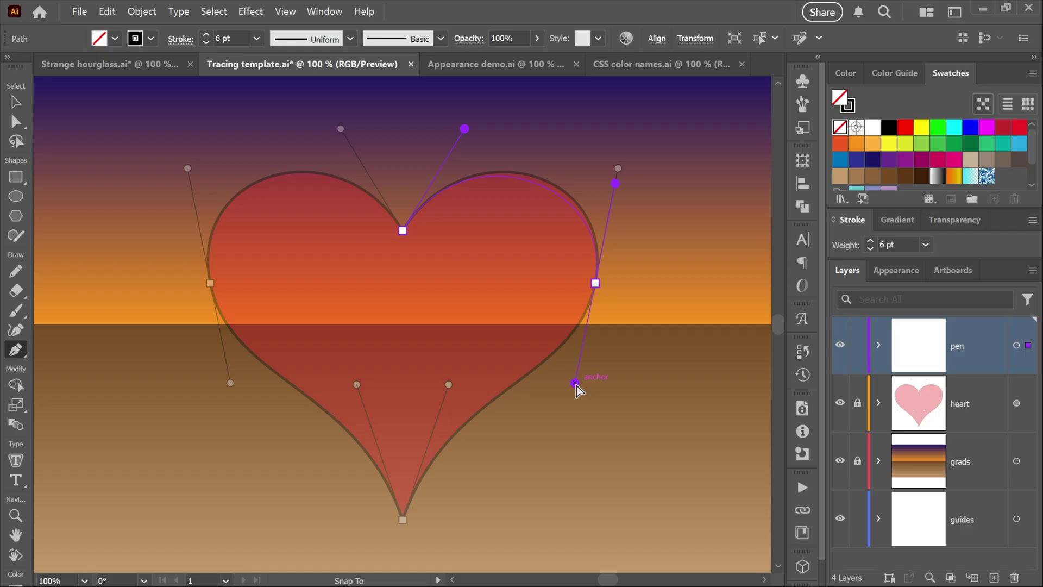
left_click_drag(576, 384, 578, 386)
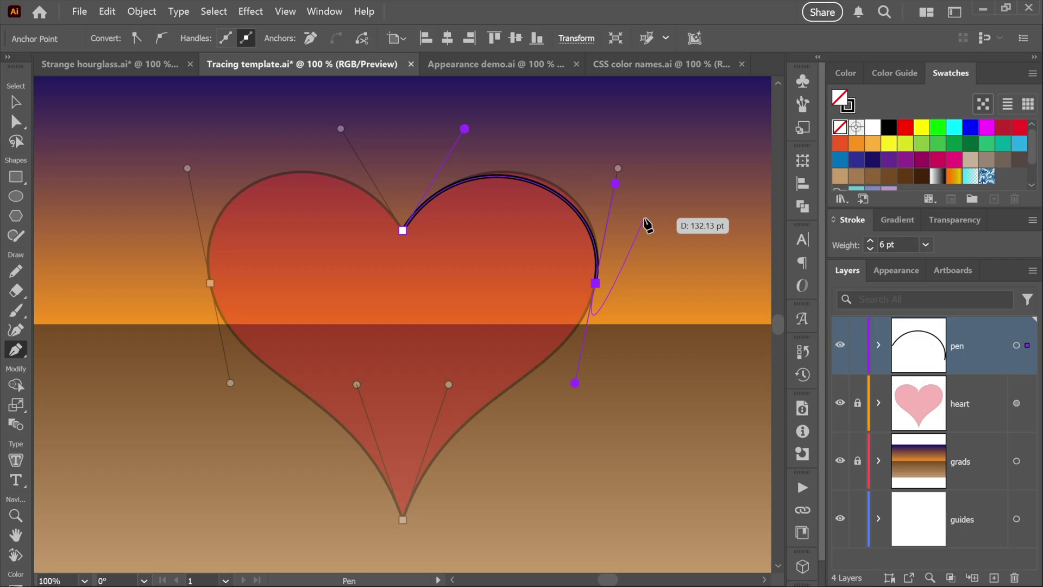
Lengthen the right-side anchor's upper control handle to match the template's handle so the curve follows the heart's right lobe
key("ctrl")
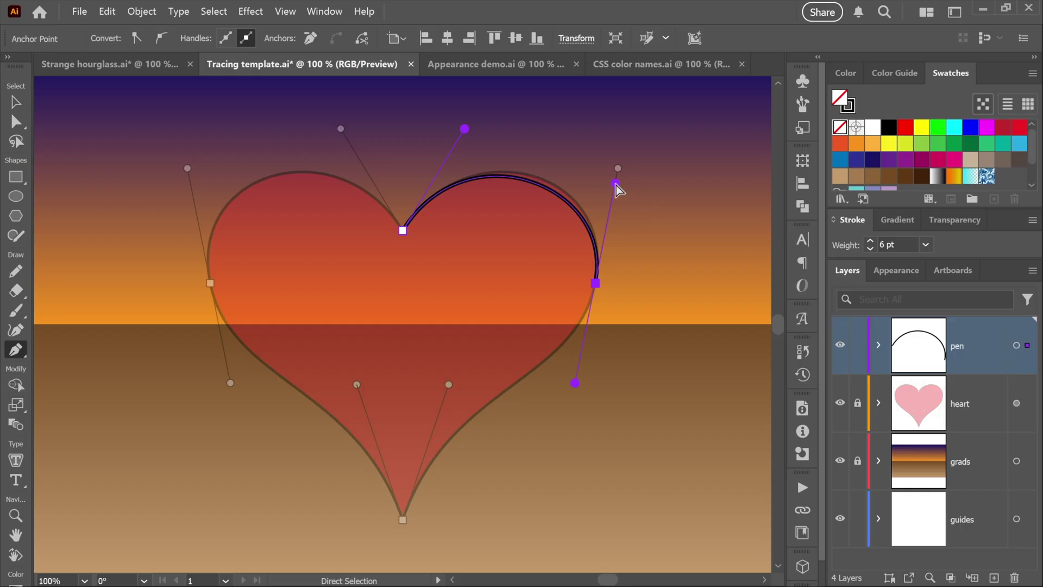
left_click_drag(616, 183, 618, 168)
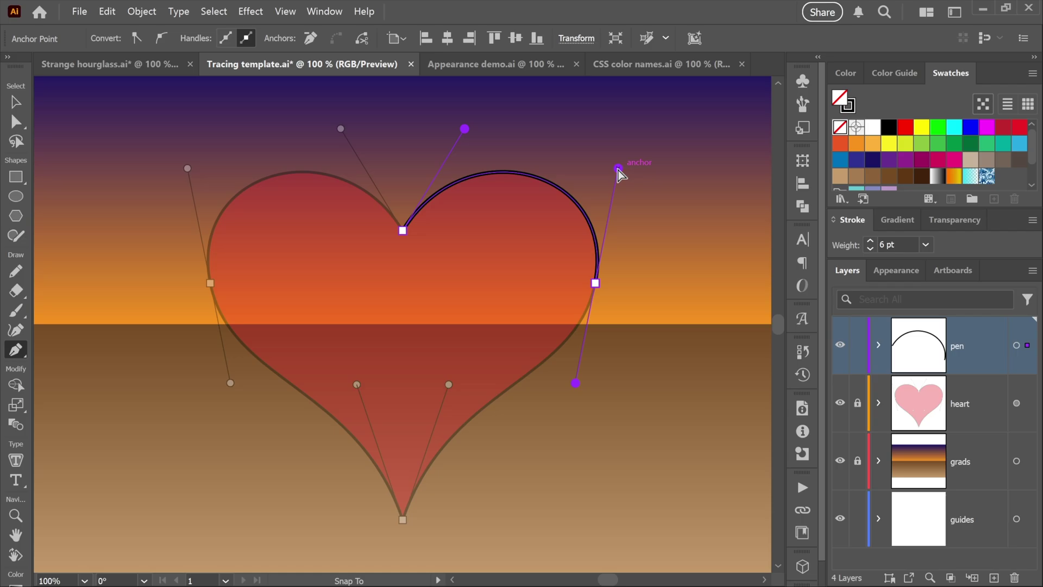
left_click(618, 168, "ctrl")
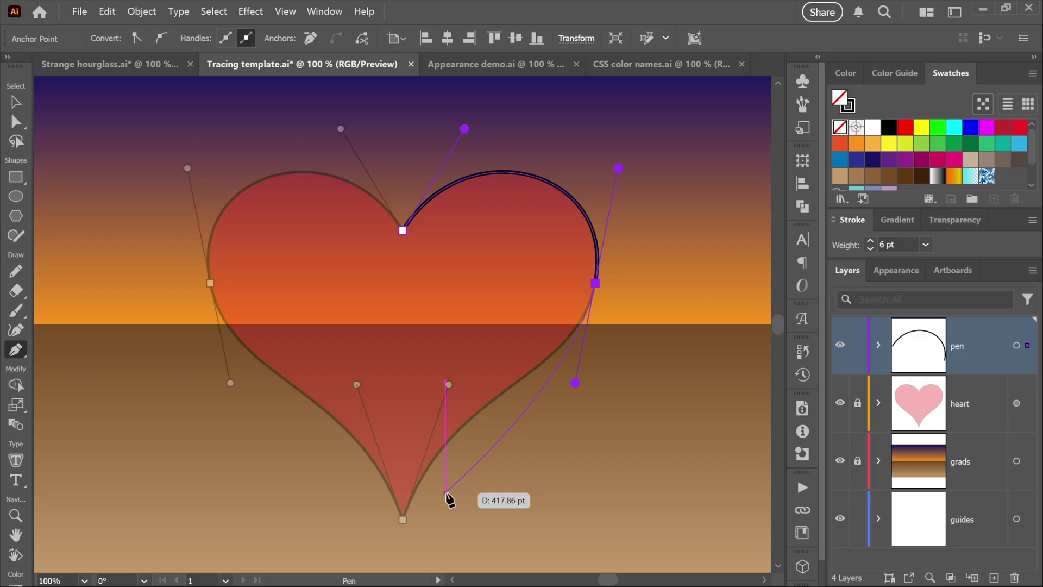
Add an anchor at the heart's bottom tip and shape it as a cusp, with both control handles on the template's handle points
left_click_drag(402, 519, 394, 540)
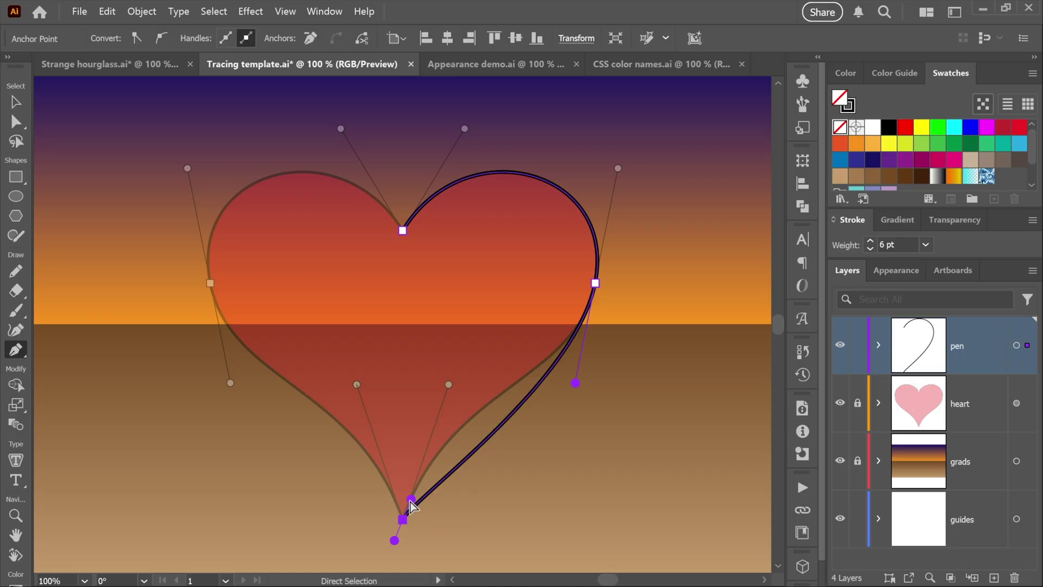
left_click_drag(411, 498, 448, 385)
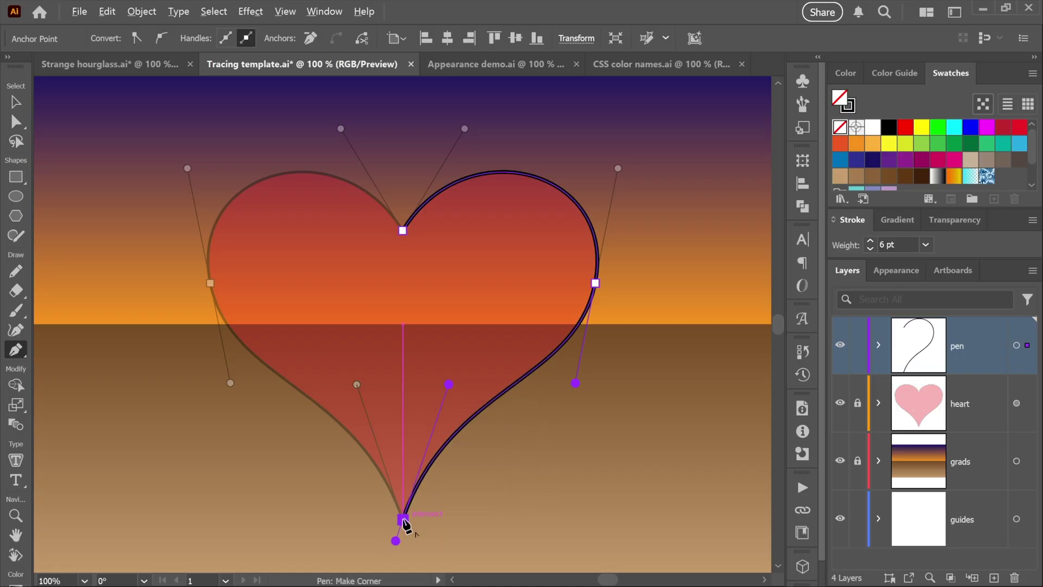
left_click_drag(403, 522, 356, 386)
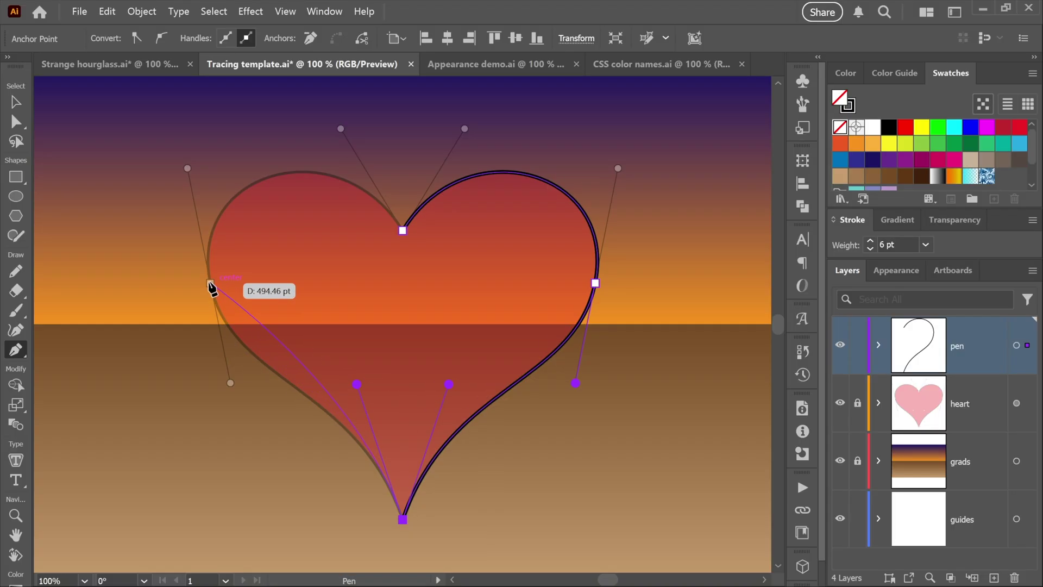
Add a smooth anchor on the heart's left side and extend its upper control handle to the template's handle point
left_click_drag(210, 283, 191, 185)
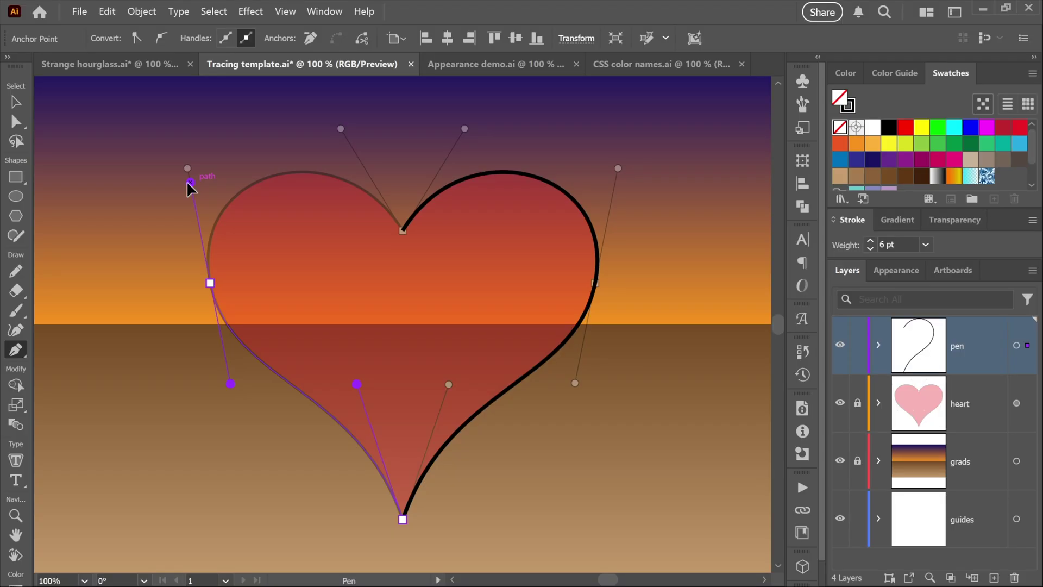
mouse_move(187, 181)
left_mouse_down()
mouse_move(185, 168)
mouse_move(189, 184)
left_mouse_up()
left_click_drag(184, 140, 188, 168)
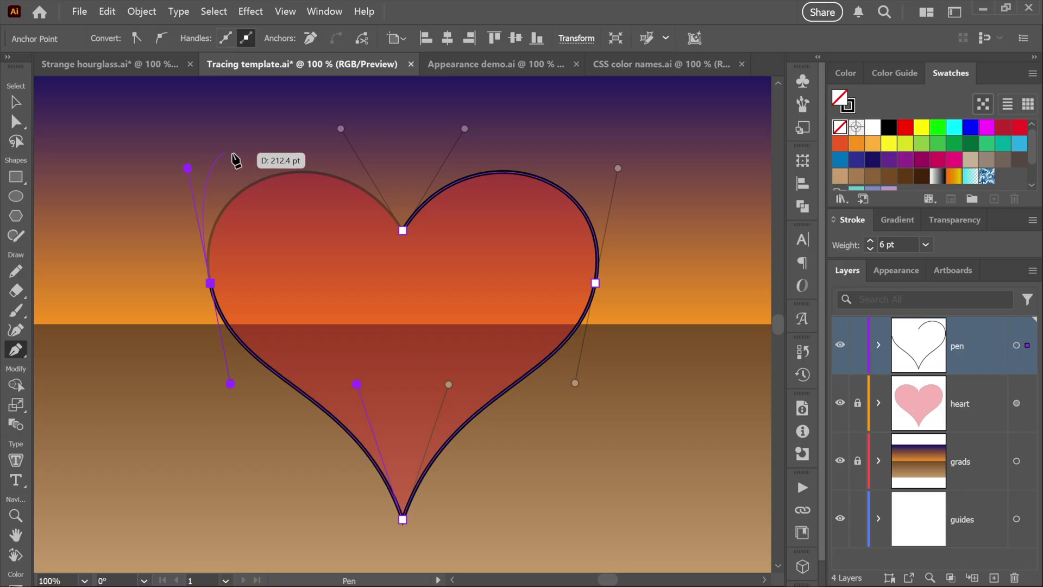
Close the heart path at the top notch and set its independent left control handle on the template's handle point
left_click(402, 230)
left_click_drag(403, 231, 439, 328)
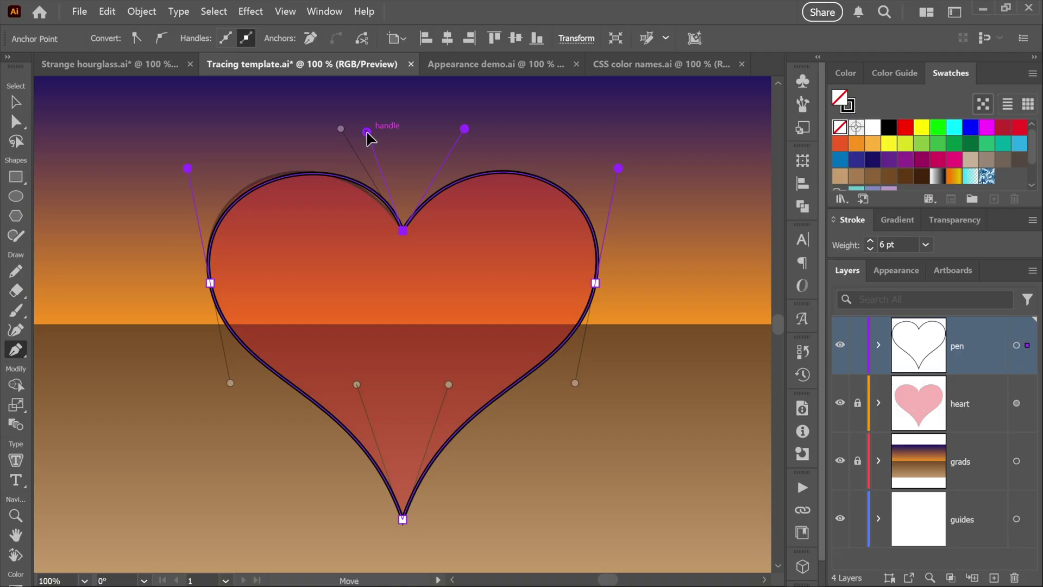
left_click_drag(368, 134, 340, 130)
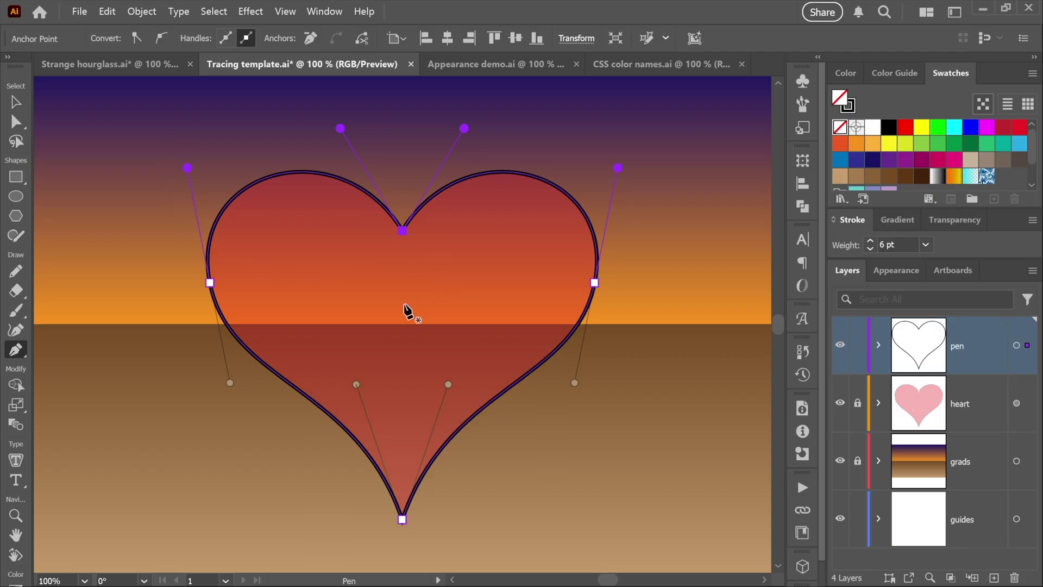
Draw a nearly circular ellipse over the heart's left lobe with the Ellipse tool
key("space")
mouse_move(413, 282)
left_mouse_down()
mouse_move(337, 288)
mouse_move(361, 212)
mouse_move(440, 235)
mouse_move(423, 306)
mouse_move(393, 284)
mouse_move(402, 278)
left_mouse_up()
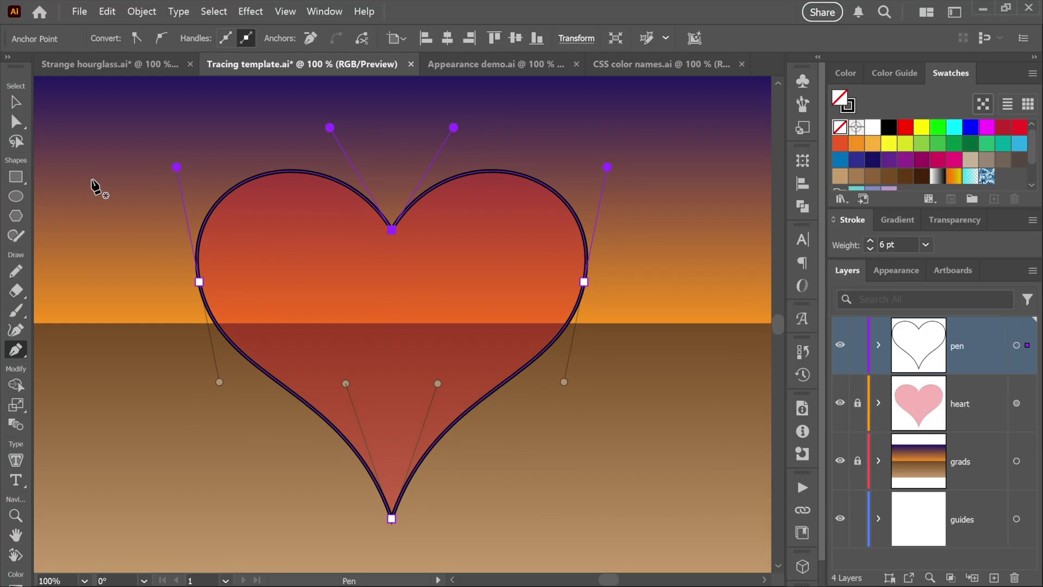
left_click(19, 201)
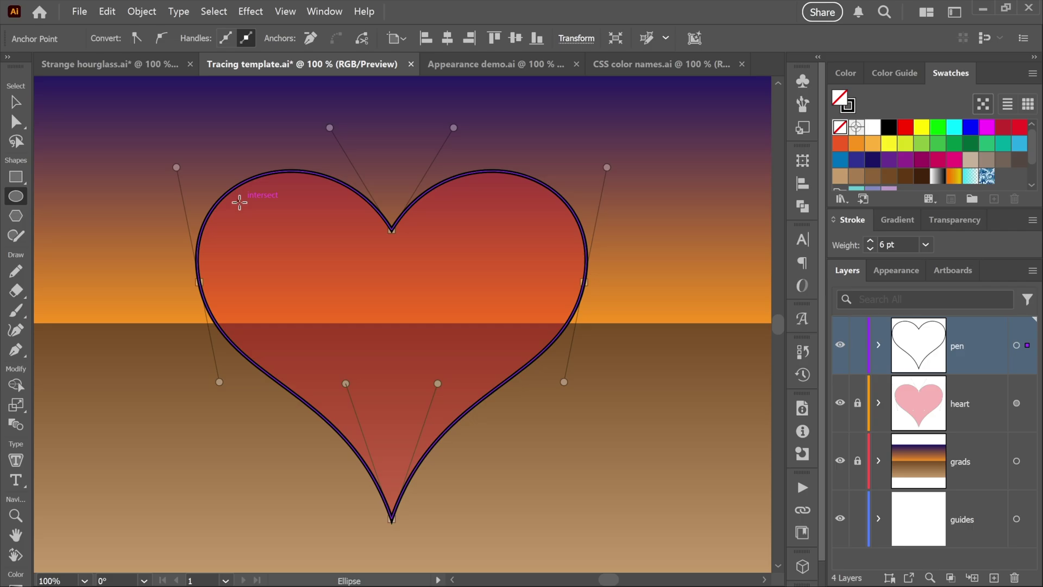
mouse_move(239, 202)
left_mouse_down()
mouse_move(413, 371)
mouse_move(365, 353)
mouse_move(362, 334)
mouse_move(398, 357)
left_mouse_up()
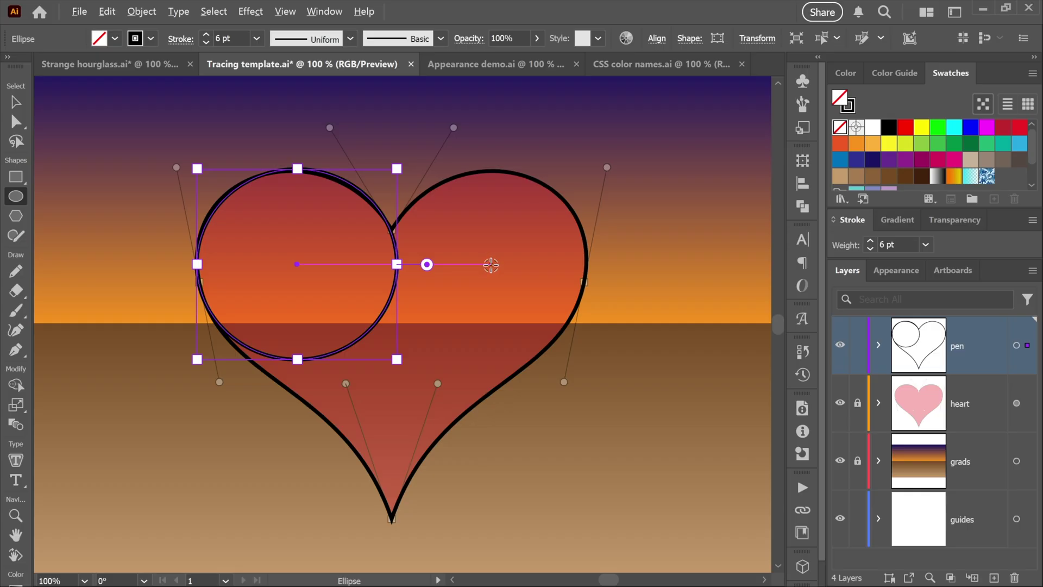
Draw a circle about 316 pt wide outward from its center over the heart's right lobe
left_click_drag(490, 263, 430, 337)
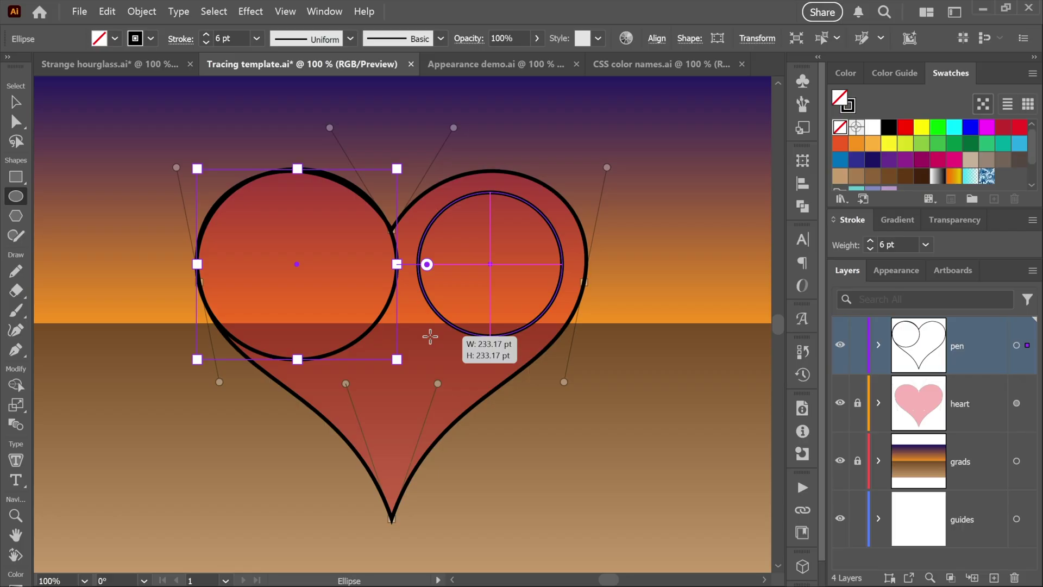
mouse_move(430, 337)
left_mouse_down()
mouse_move(450, 368)
mouse_move(506, 329)
mouse_move(424, 298)
mouse_move(411, 373)
mouse_move(475, 316)
mouse_move(439, 318)
mouse_move(406, 366)
left_mouse_up()
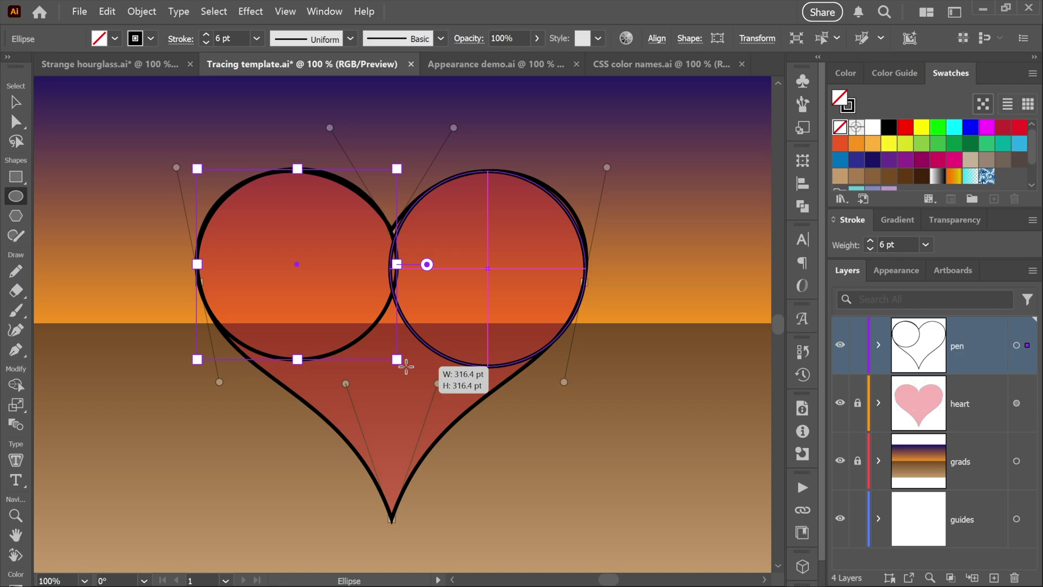
left_click_drag(406, 366, 408, 365)
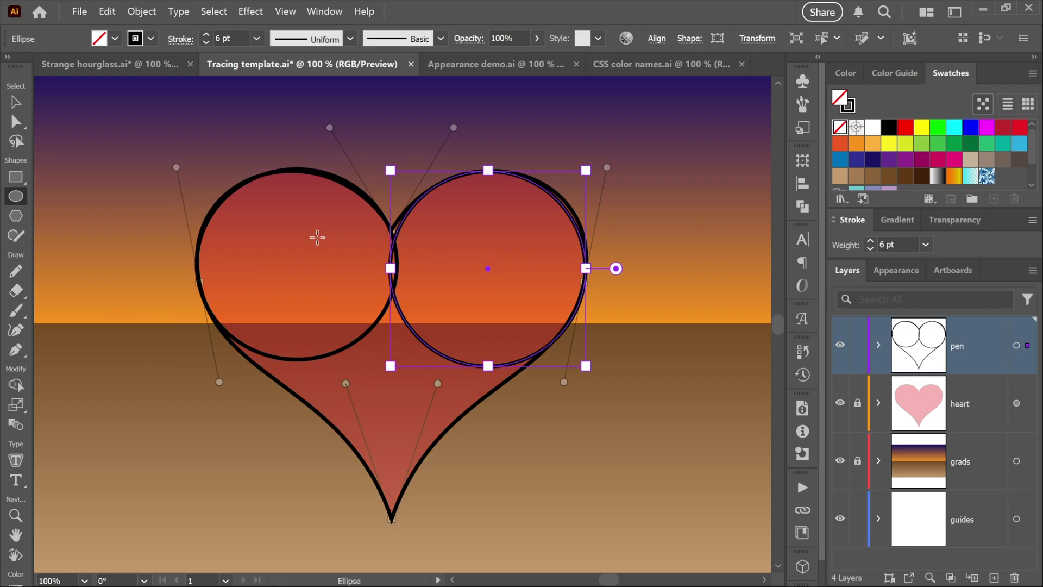
Draw a slightly slanted straight line across both circles with the Line Segment tool
left_click(15, 176)
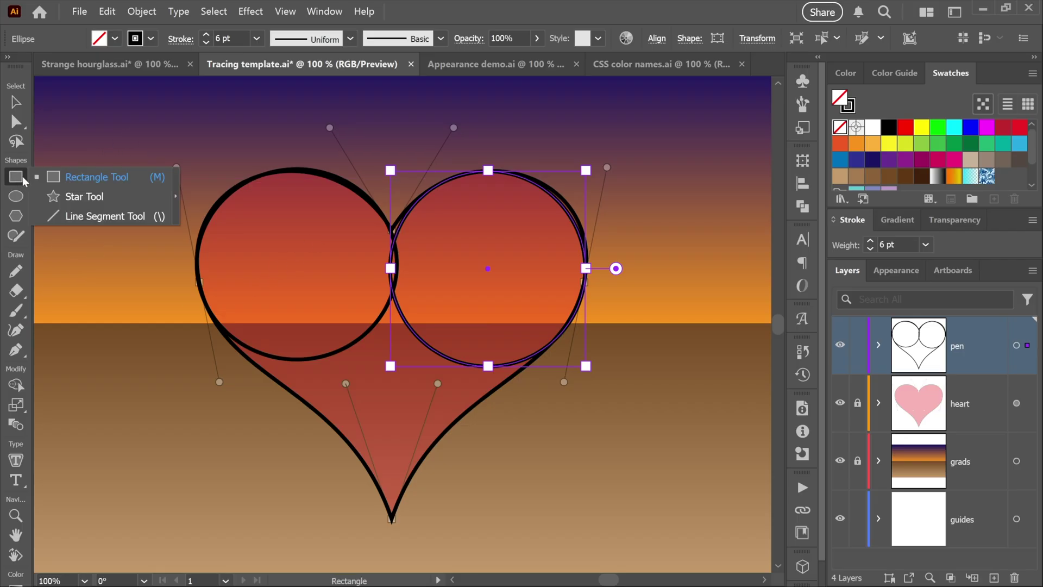
left_click(102, 217)
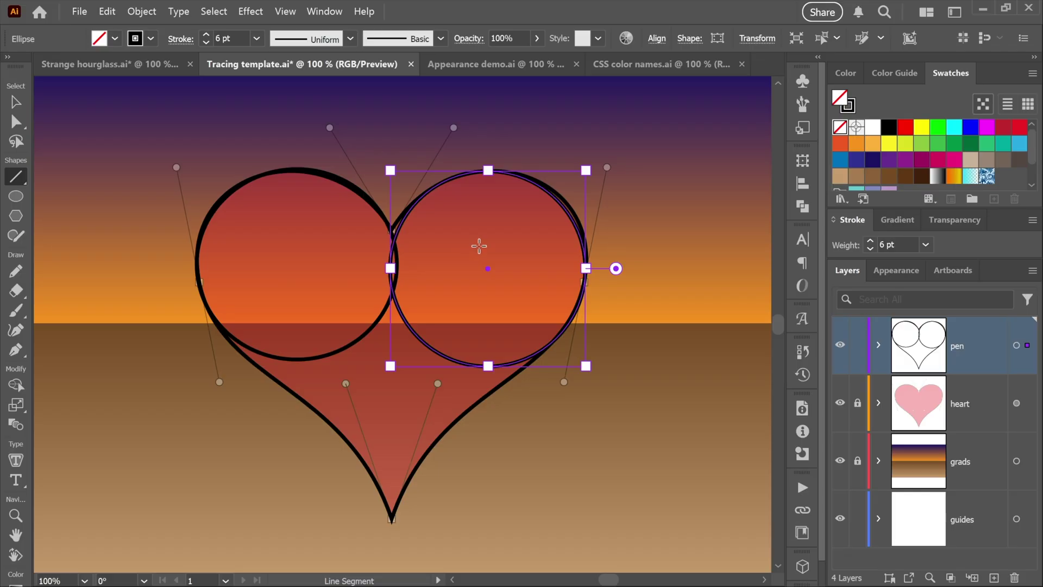
mouse_move(487, 243)
left_mouse_down()
mouse_move(386, 288)
mouse_move(255, 281)
mouse_move(262, 321)
mouse_move(368, 314)
mouse_move(255, 263)
mouse_move(263, 269)
left_mouse_up()
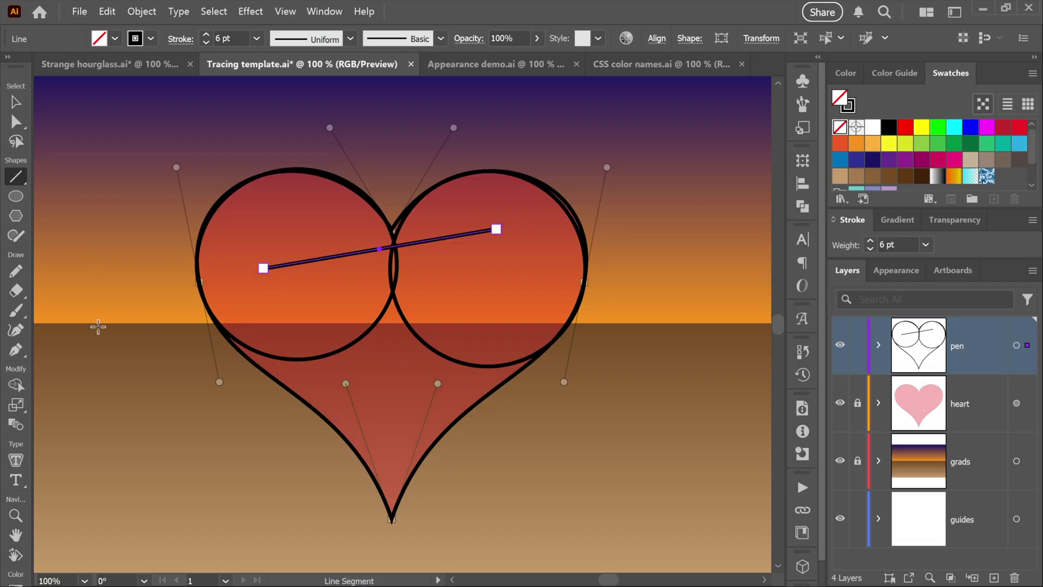
Draw an open curved Pen path from above the heart's notch around its right side, repositioning the last anchor and shortening its handles before ending the path
left_click(15, 351)
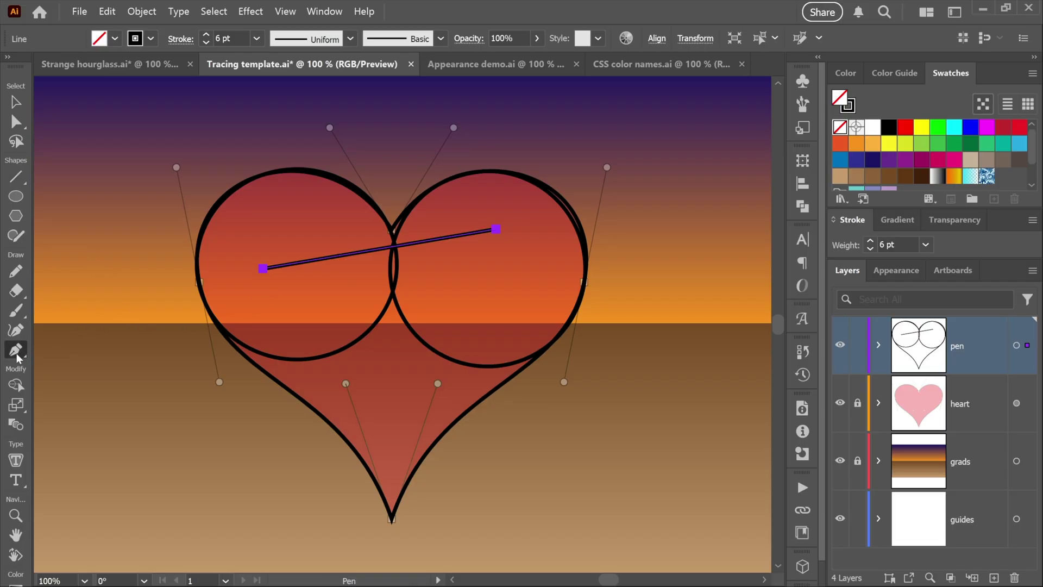
left_click_drag(388, 159, 492, 104)
left_click_drag(683, 278, 649, 418)
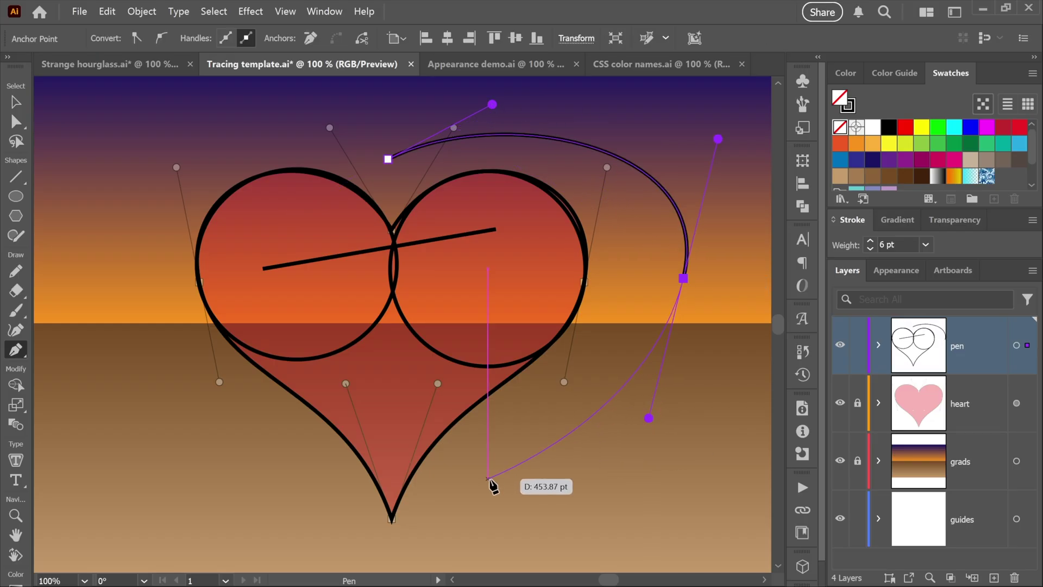
left_click_drag(488, 477, 461, 560)
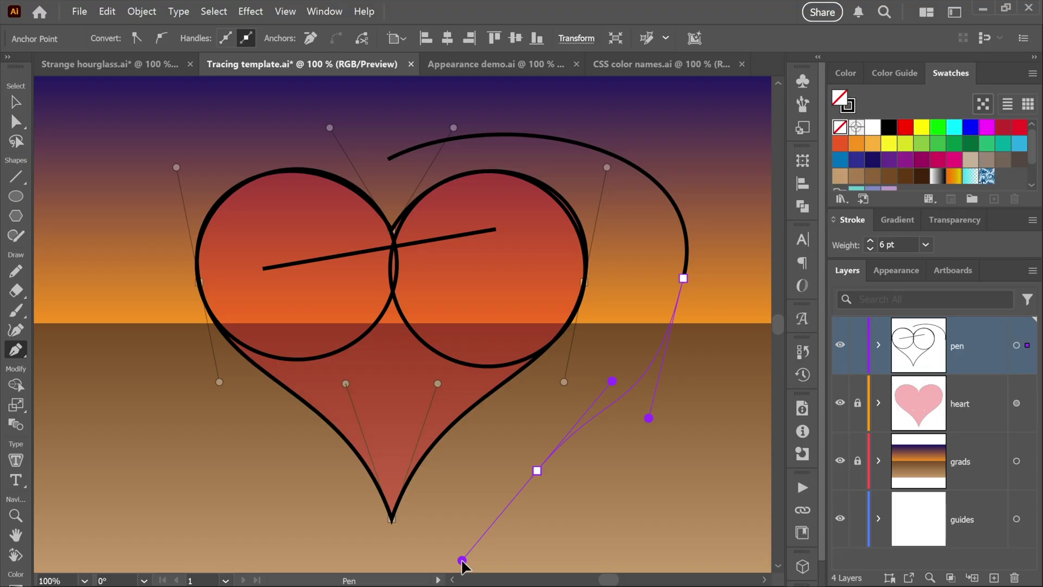
left_click_drag(462, 560, 491, 511)
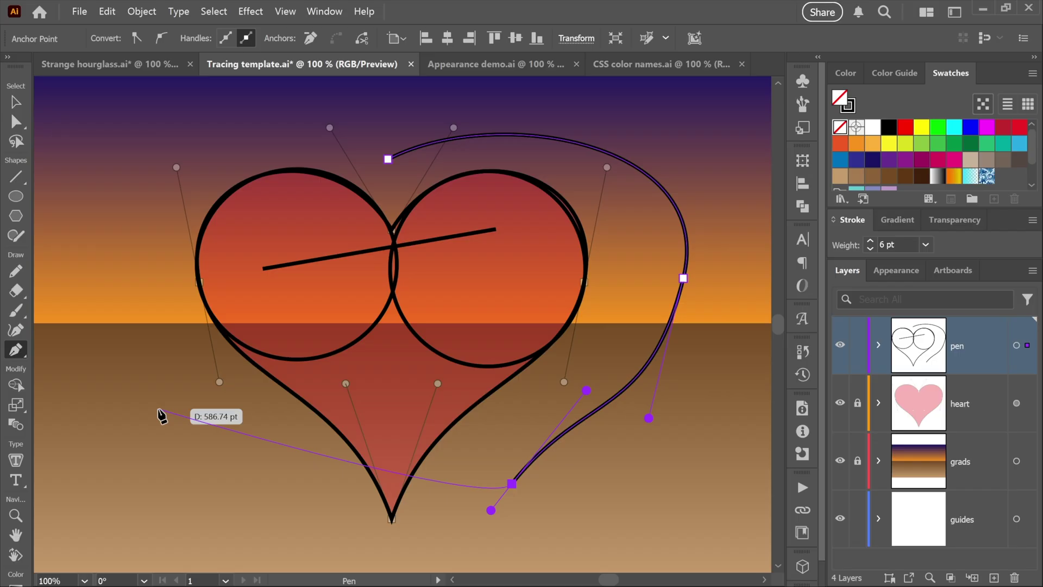
key("Escape")
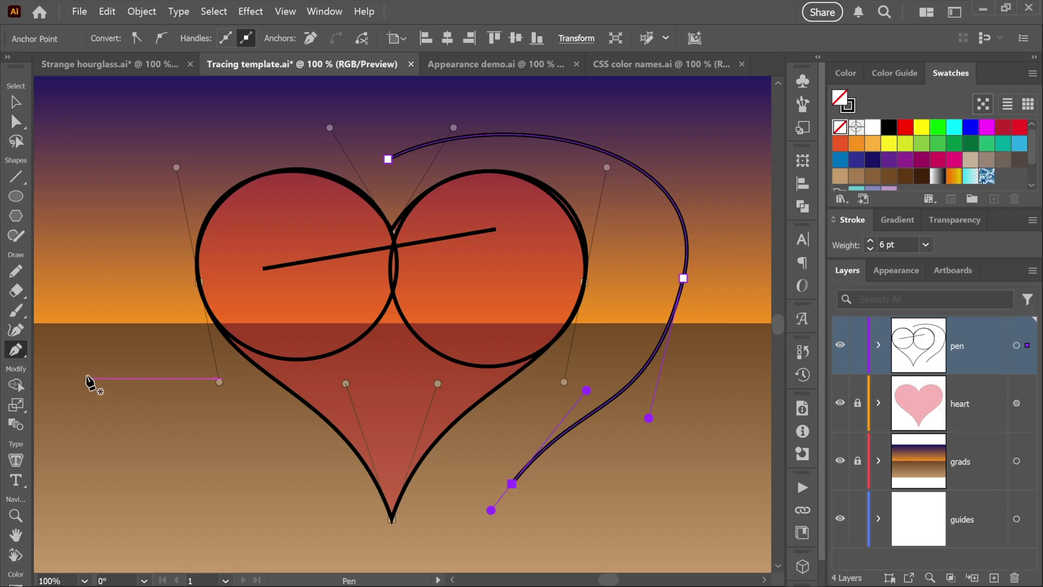
key("x")
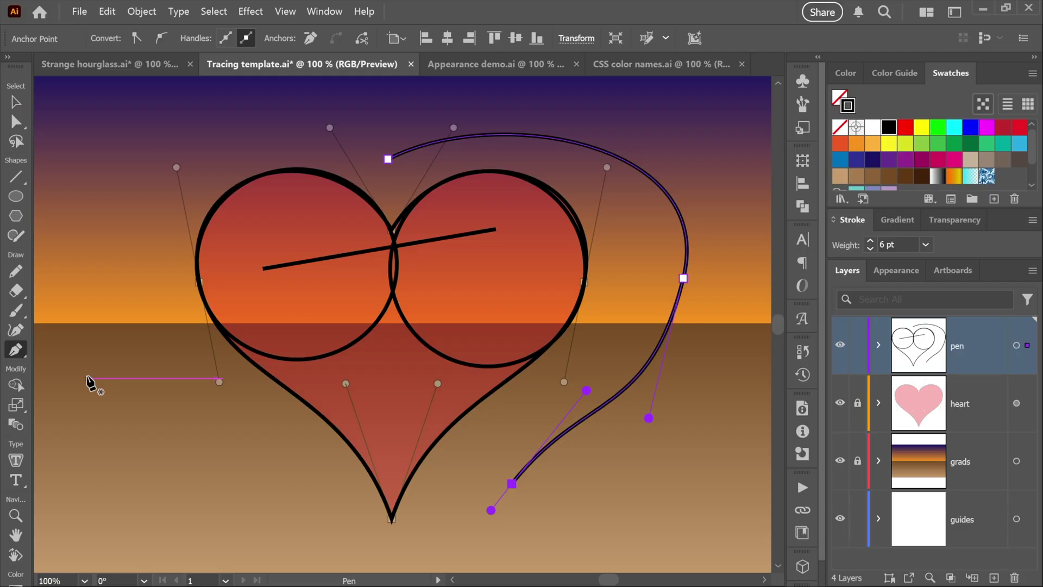
Switch to the Appearance demo.ai document and select the green car
key("ctrl")
key("ctrl+Tab")
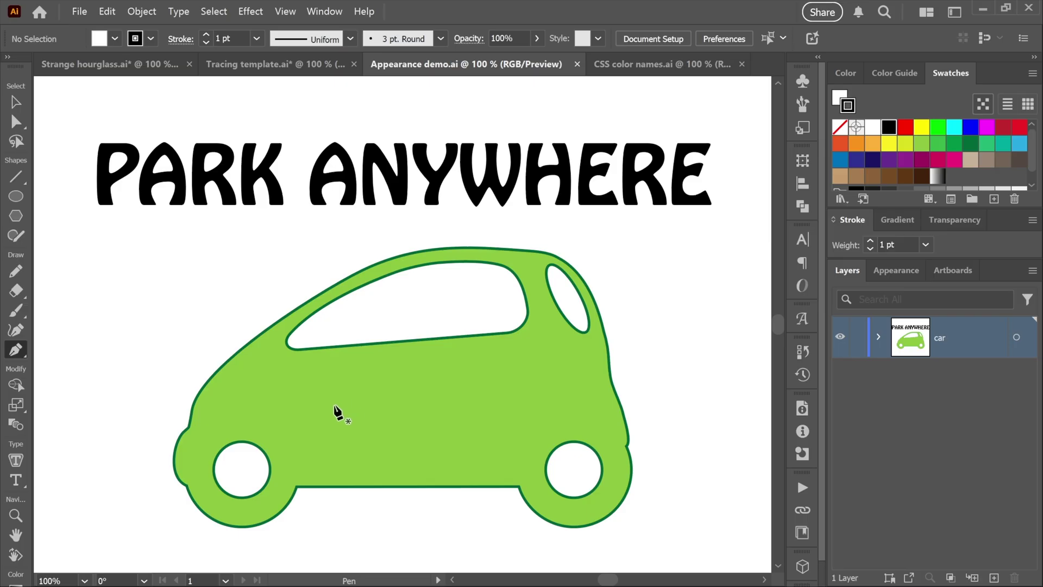
key("v")
left_click(390, 373)
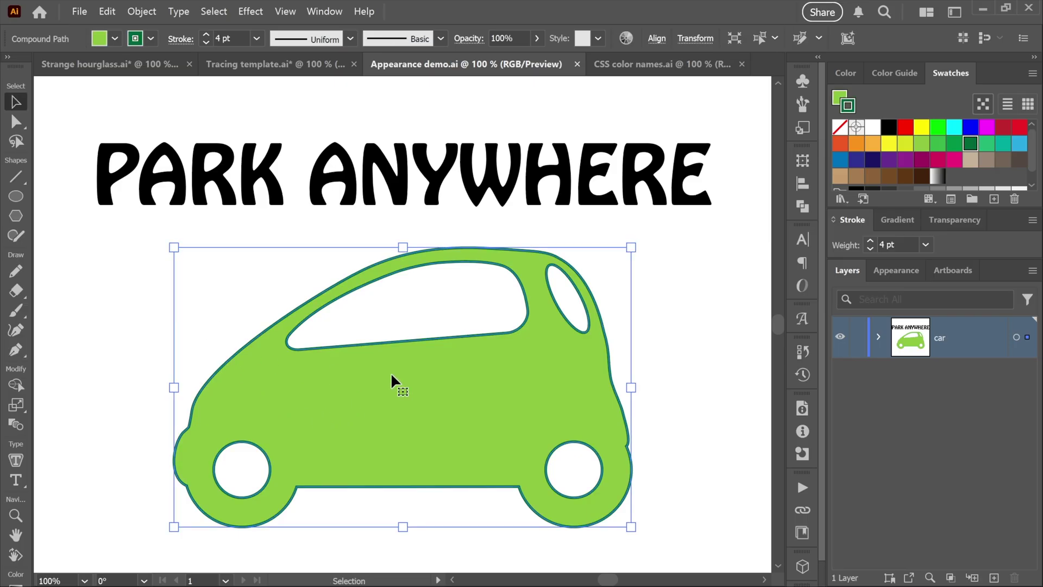
Show the car's Properties panel, open the full Appearance panel from it, and close the Properties panel
left_click(335, 13)
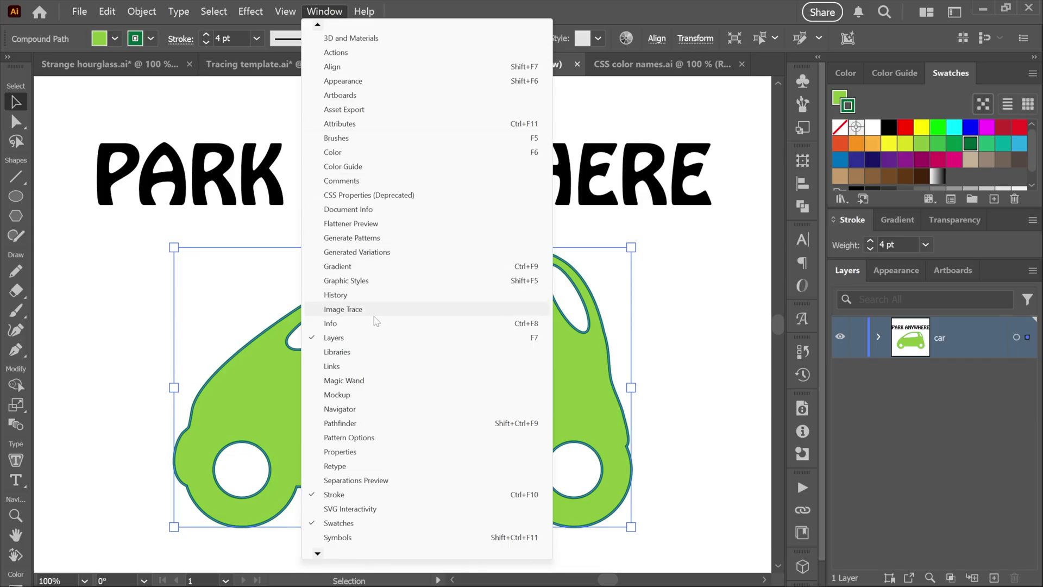
left_click(445, 454)
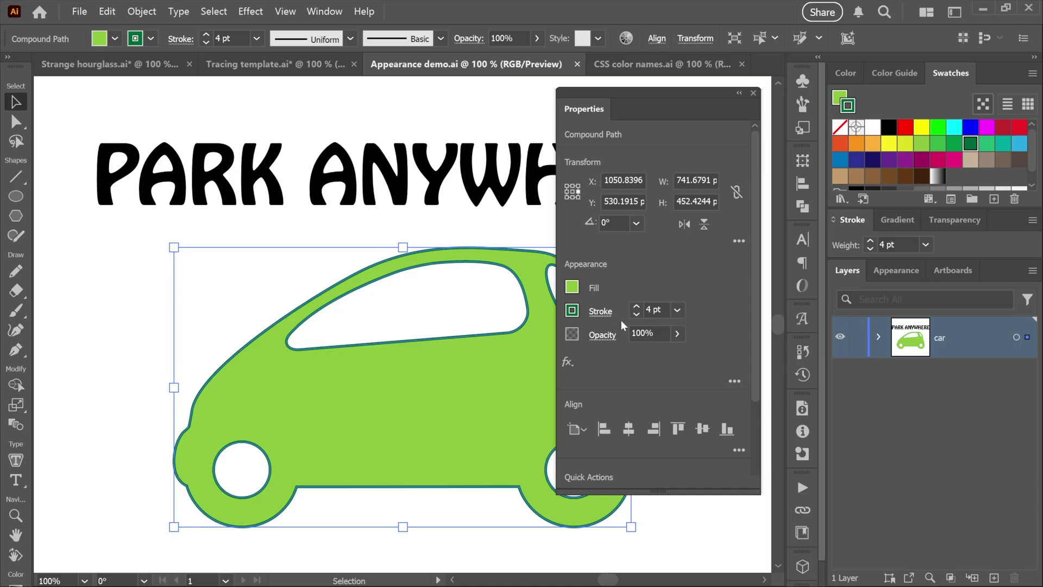
left_click(734, 382)
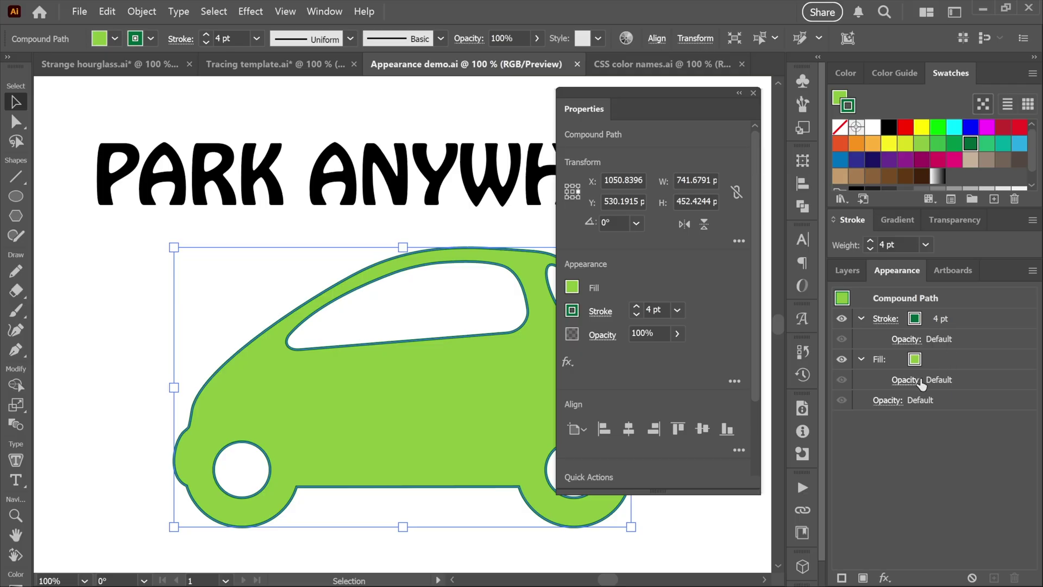
left_click(753, 94)
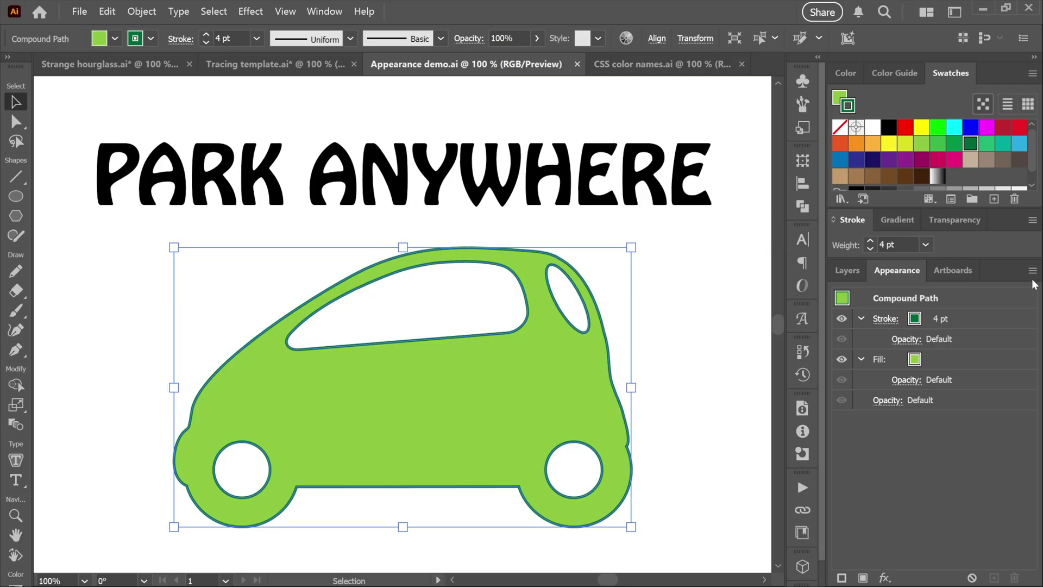
Set the car's stroke weight to 18 pt in its appearance attributes
left_click(950, 318)
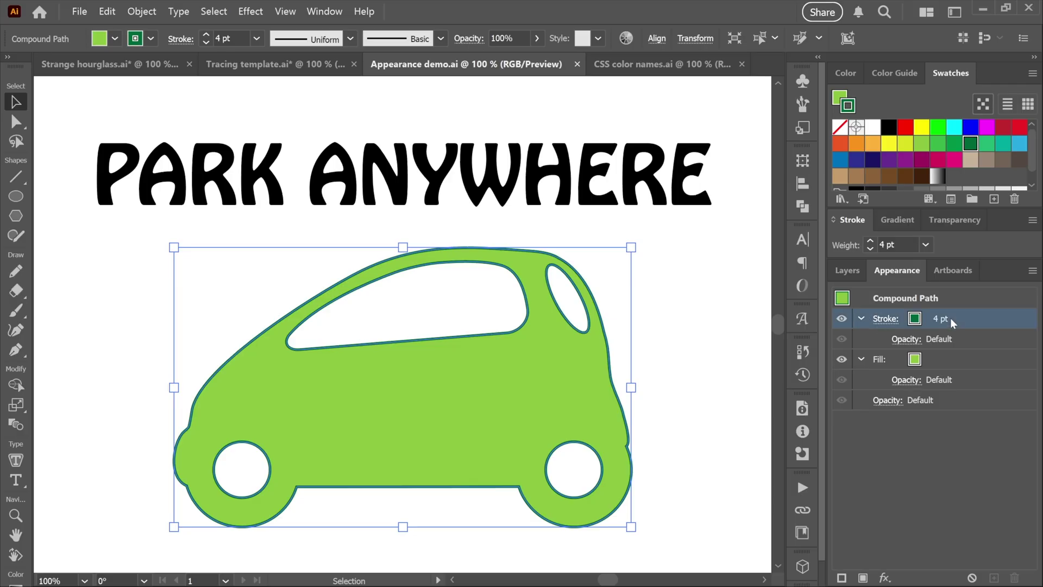
left_click(993, 320)
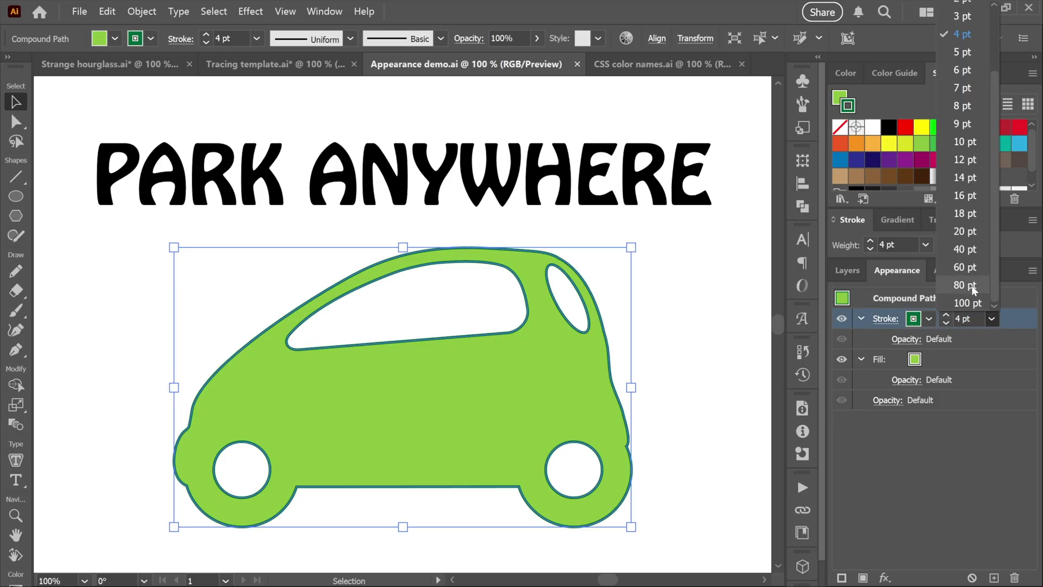
left_click(972, 214)
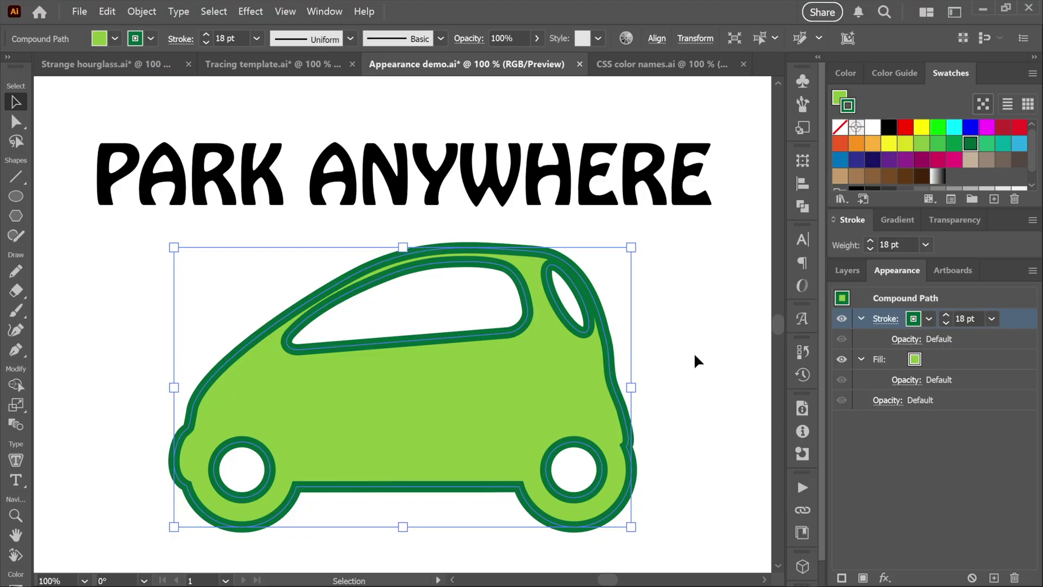
Try to align the car's stroke to the outside of its path, and undo the alignment
left_click(881, 319)
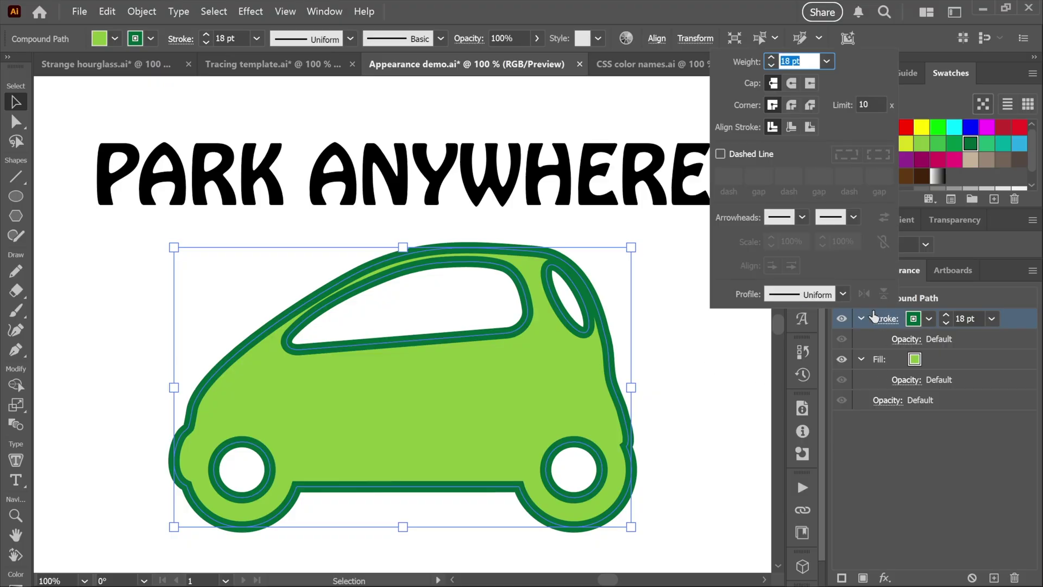
left_click(809, 127)
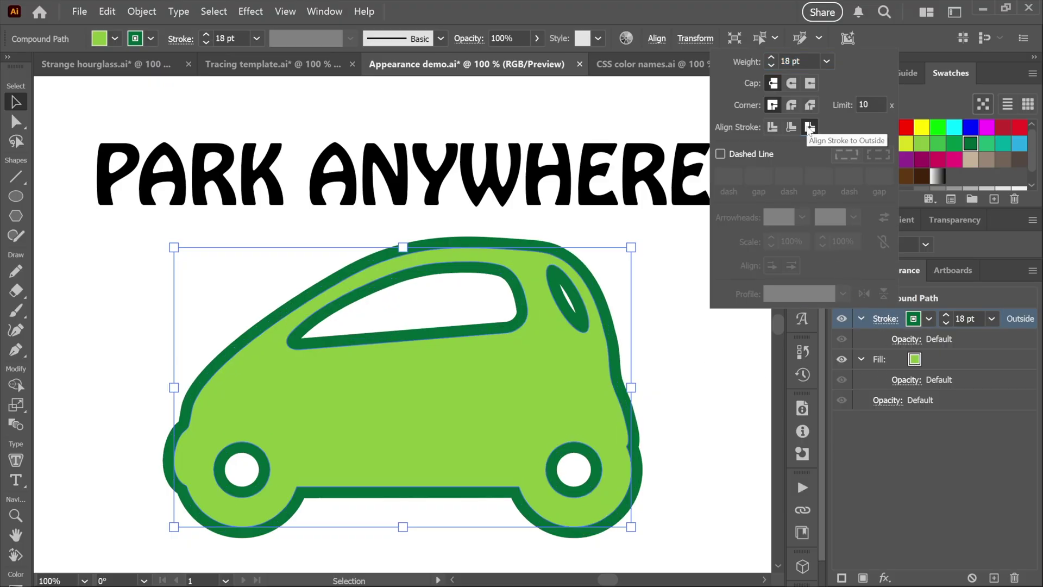
key("Escape")
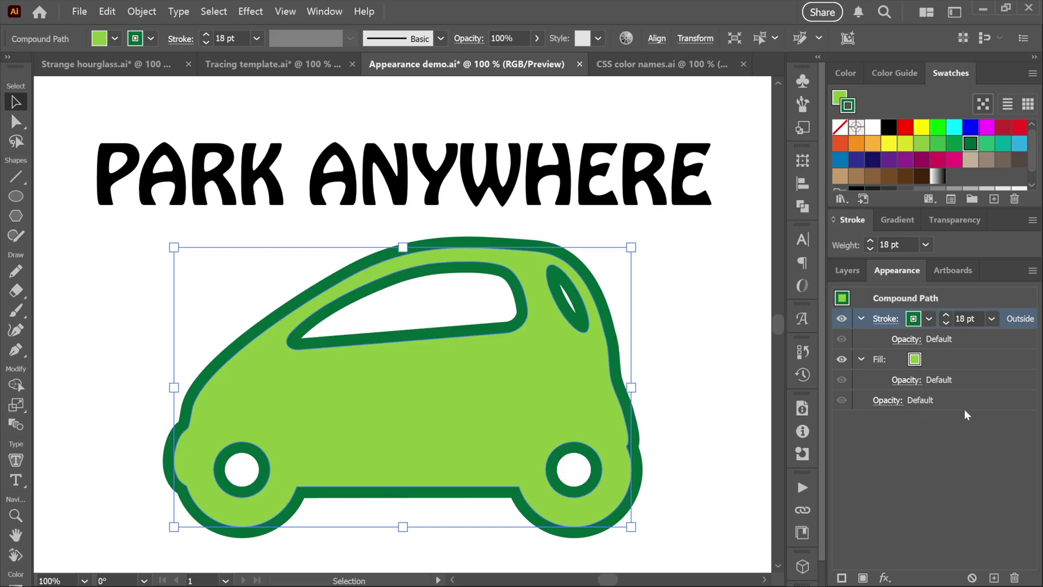
key("ctrl+z")
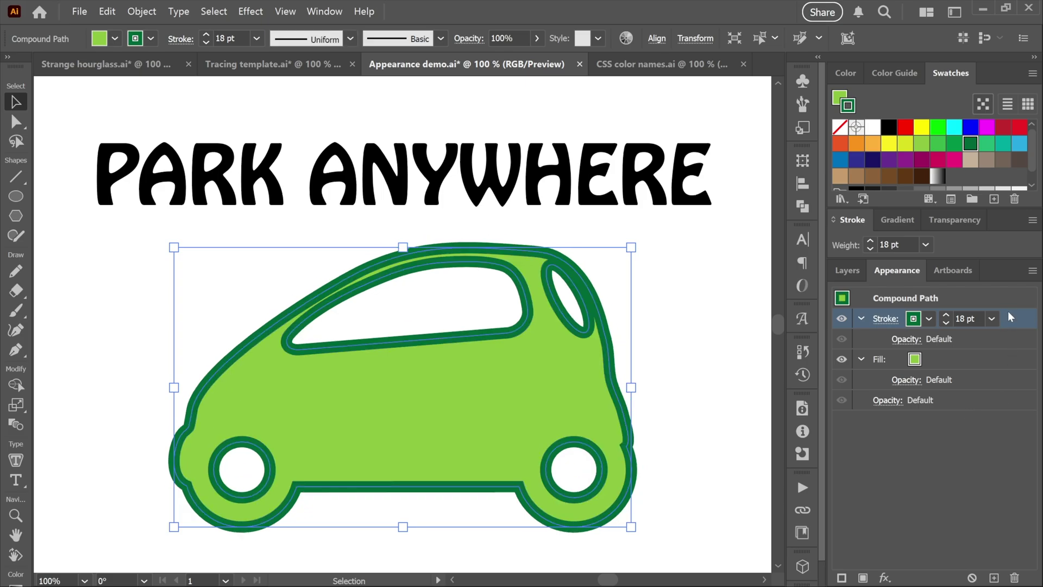
Move the car's dark green stroke beneath its fill and duplicate that stroke
left_click_drag(1007, 314, 987, 396)
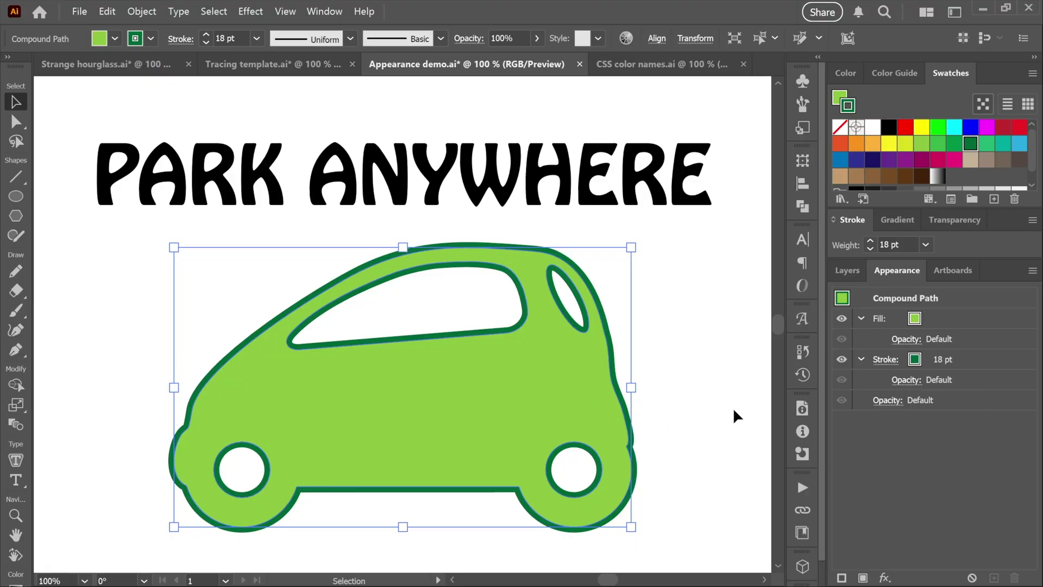
left_click(983, 360)
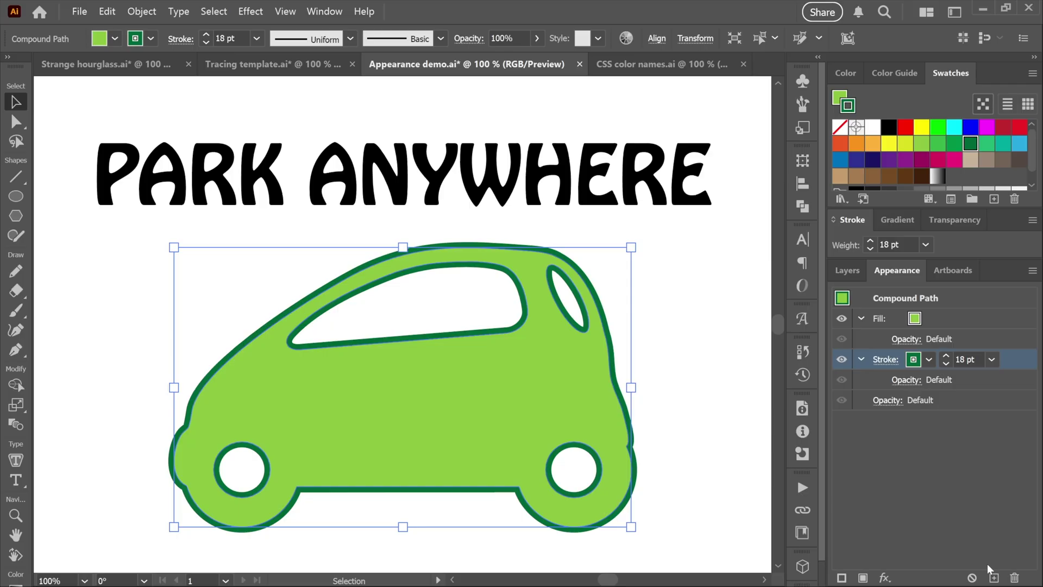
left_click(994, 577)
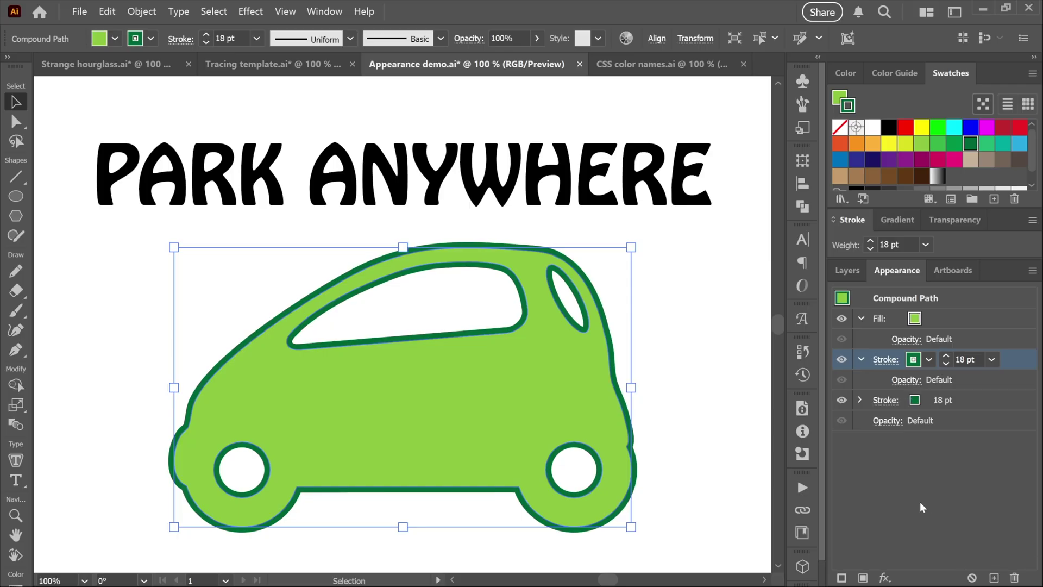
Make the upper duplicate stroke white and 4 pt wide, and move it above the car's fill
left_click(929, 360)
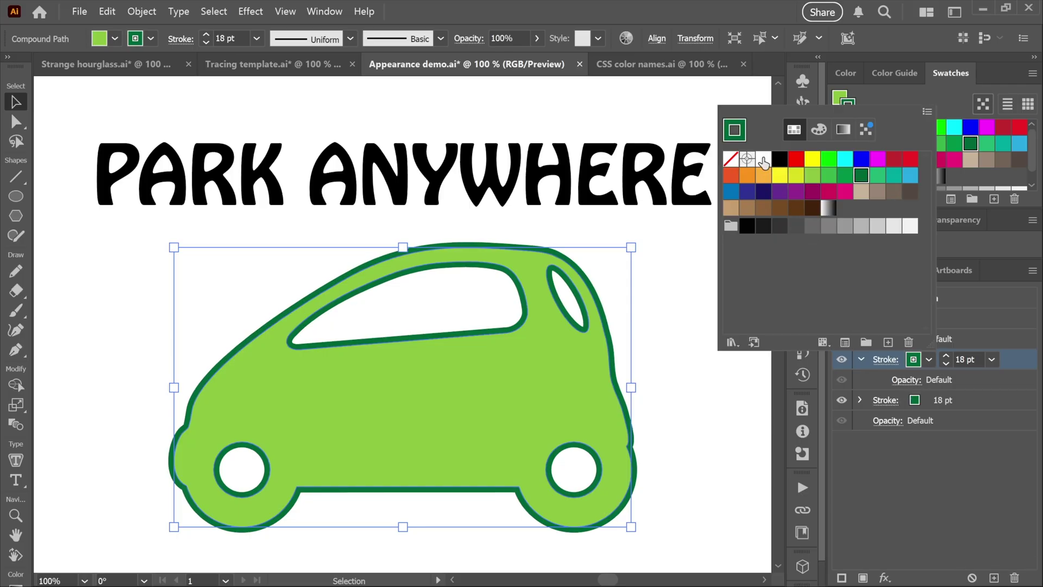
left_click(763, 159)
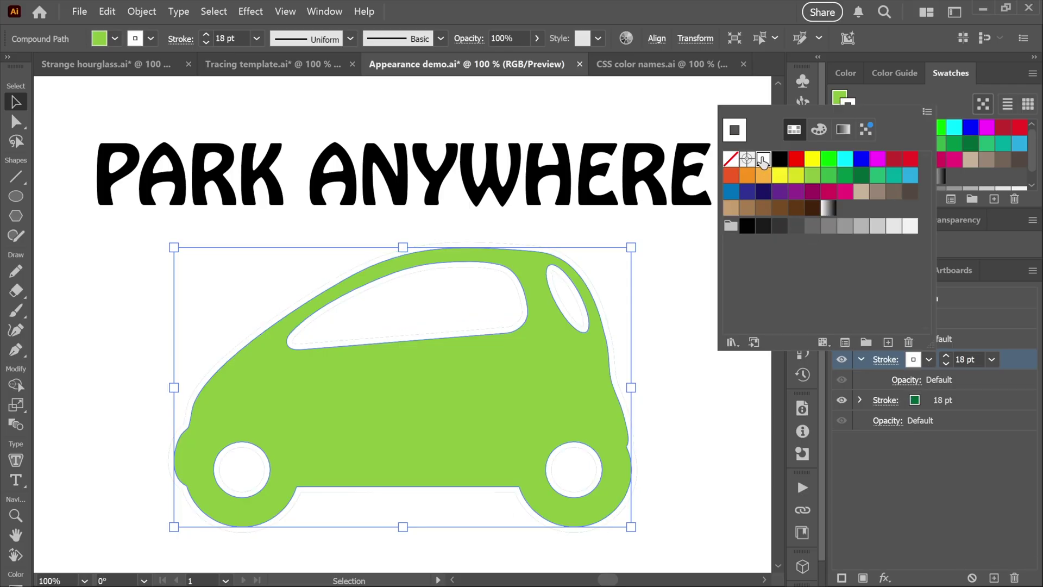
left_click(992, 360)
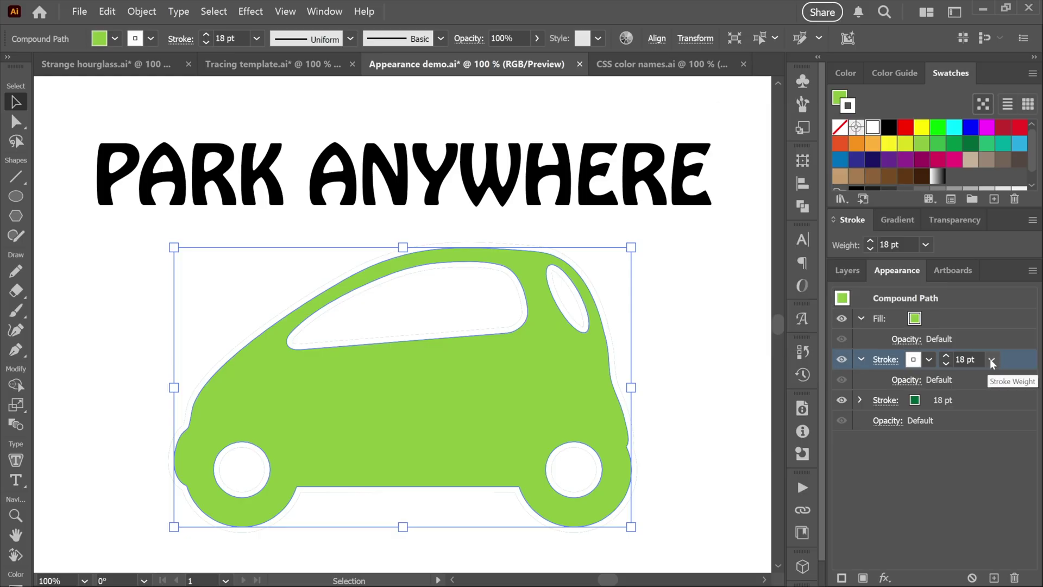
left_click(992, 360)
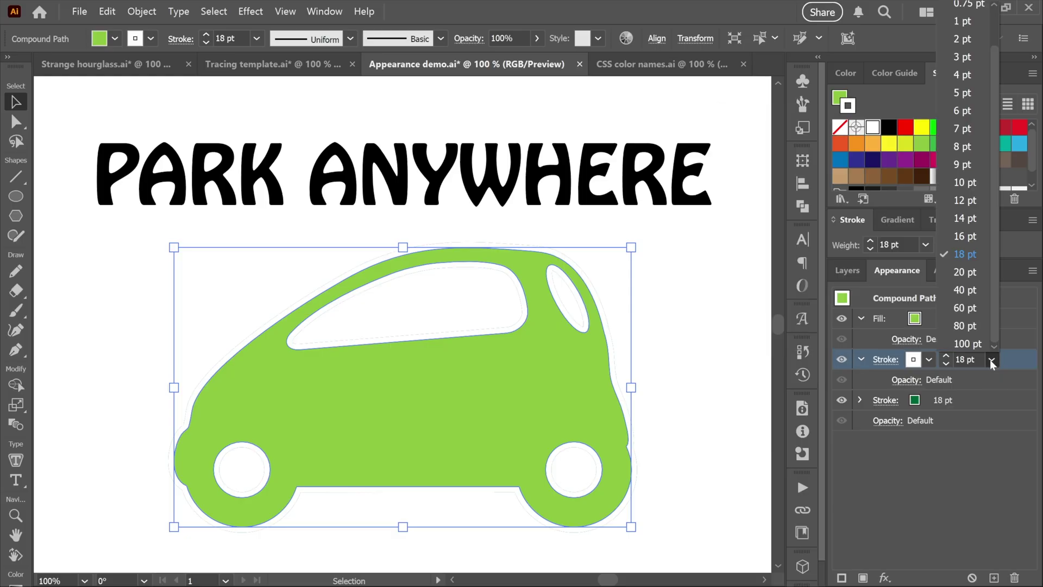
left_click(973, 72)
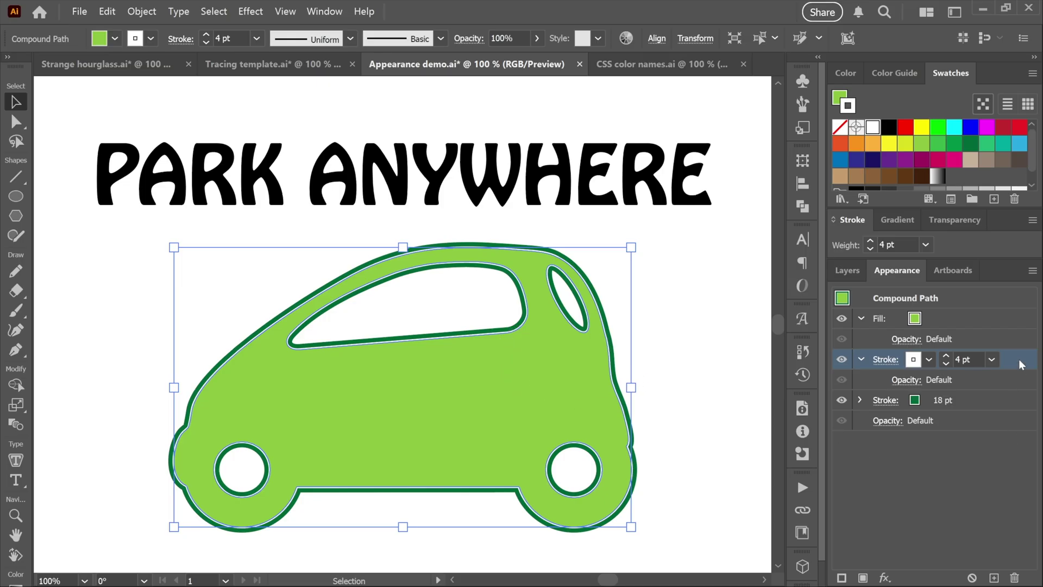
mouse_move(1019, 364)
left_mouse_down()
mouse_move(1006, 358)
mouse_move(997, 309)
left_mouse_up()
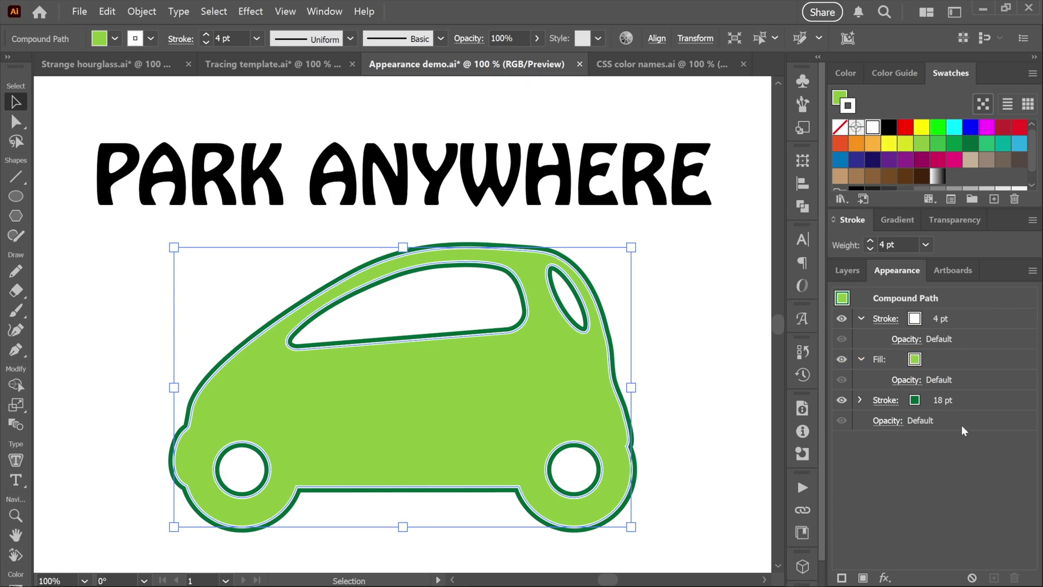
left_click(663, 307)
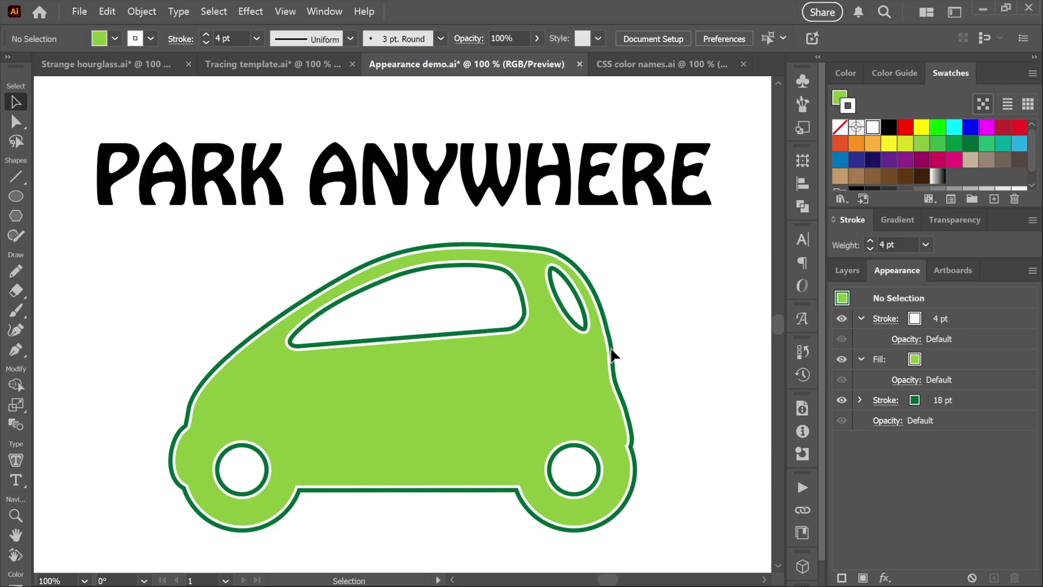
Add a new fill to the PARK ANYWHERE text and color it the same light green as the car
left_click(478, 196)
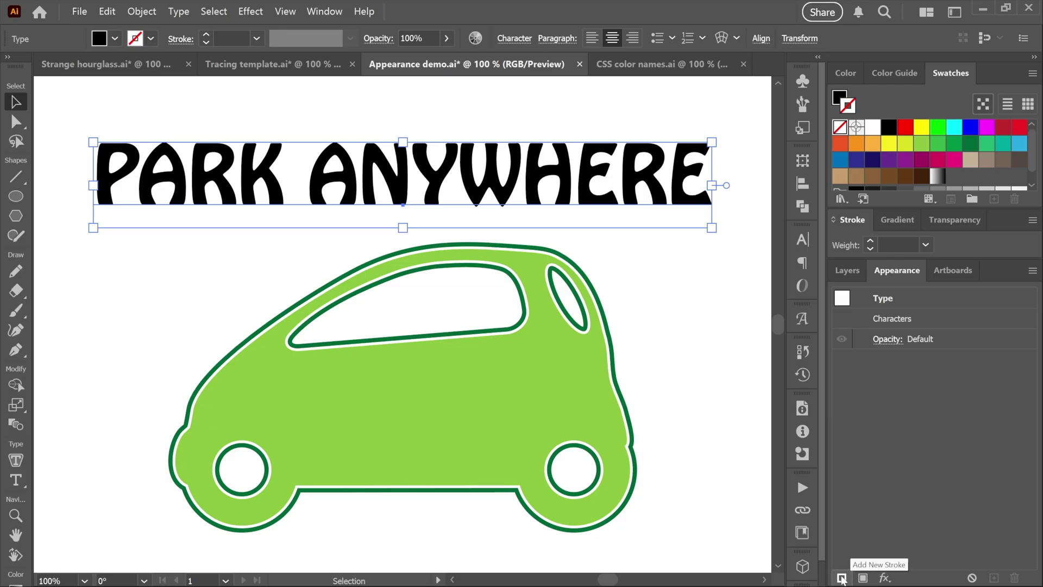
left_click(861, 578)
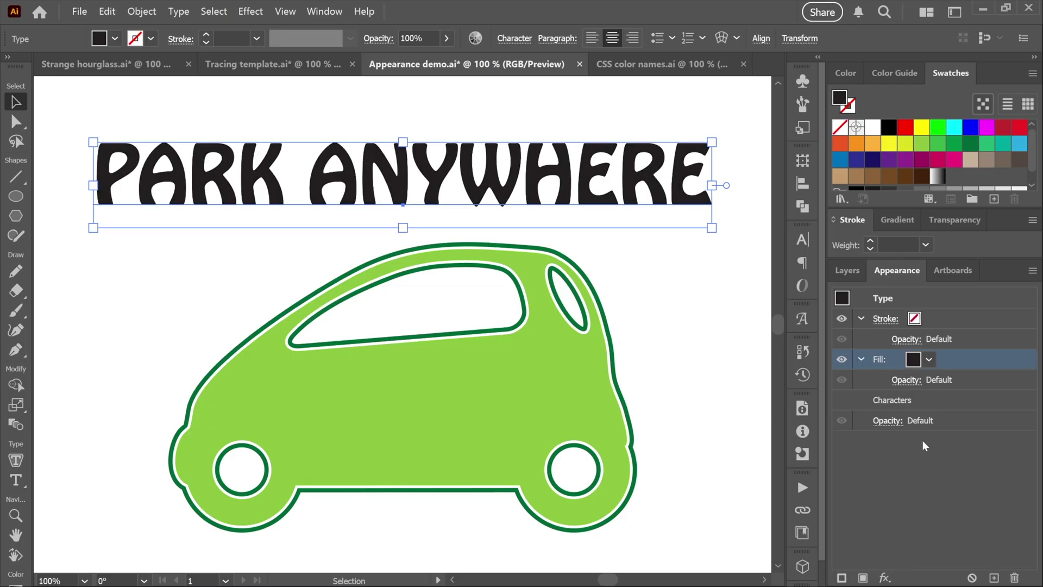
left_click(929, 360)
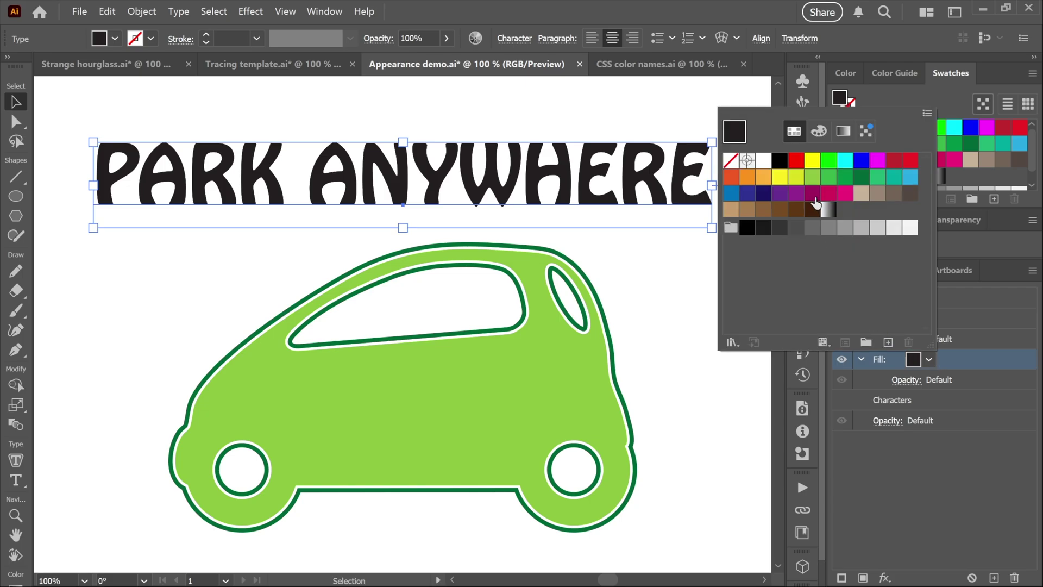
left_click(812, 179)
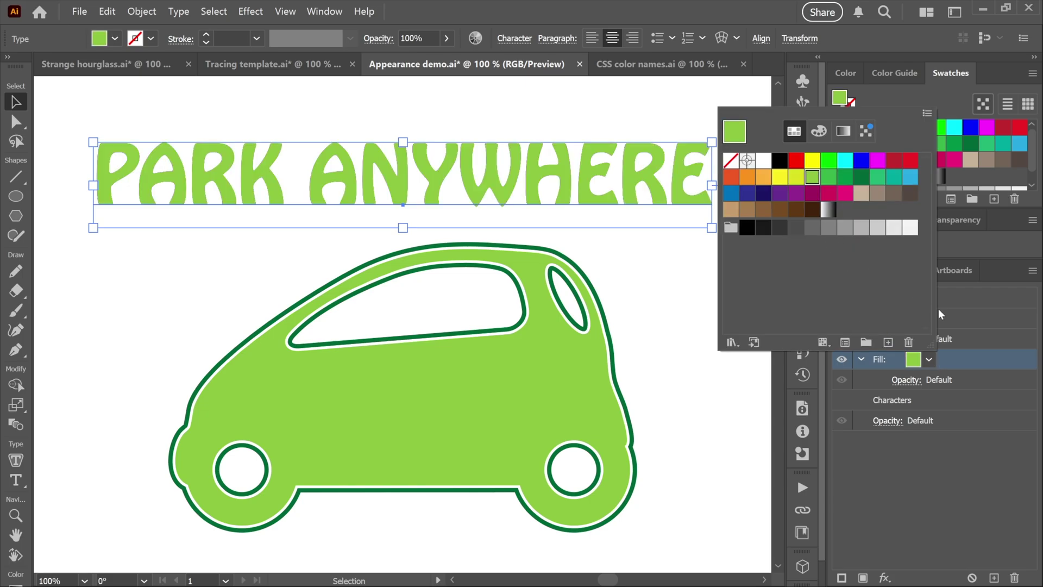
Color the PARK ANYWHERE text's stroke the same dark green as the car's outline
left_click(913, 321)
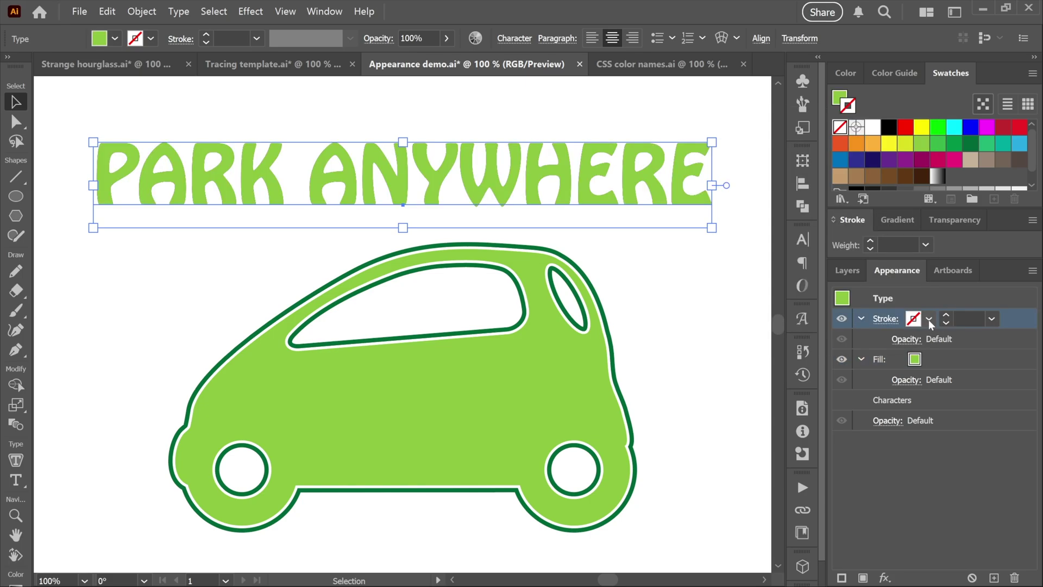
left_click(929, 319)
left_click(866, 397)
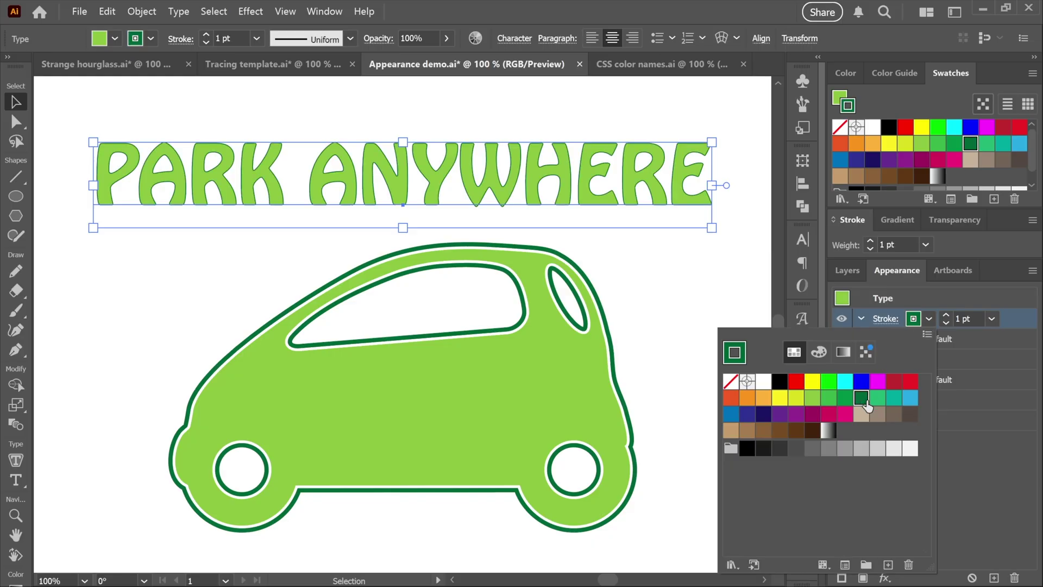
Set the PARK ANYWHERE text's dark green stroke to 8 pt and move it beneath the light green fill
left_click(991, 319)
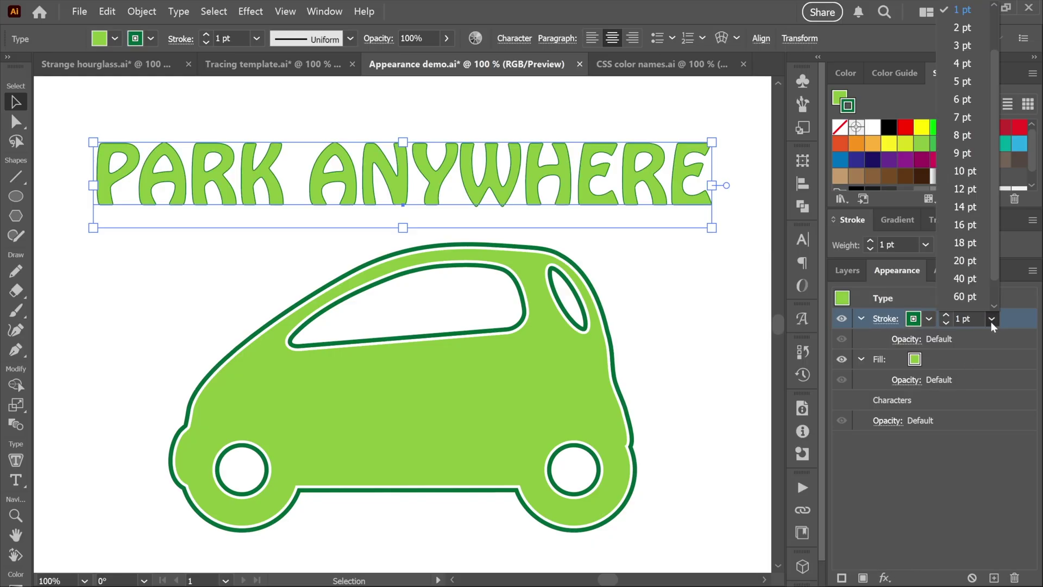
left_click(961, 136)
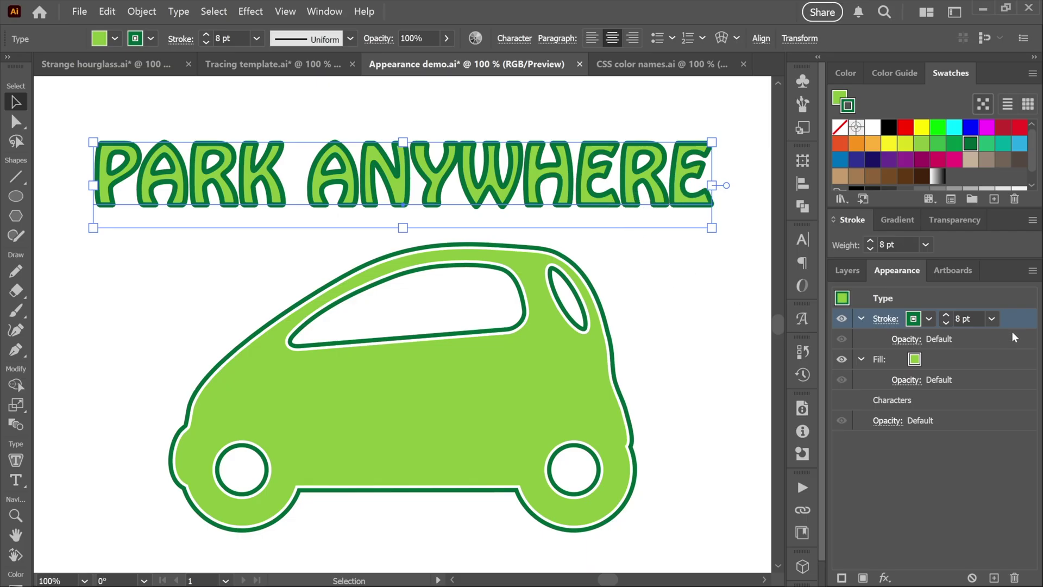
left_click_drag(1015, 318, 979, 394)
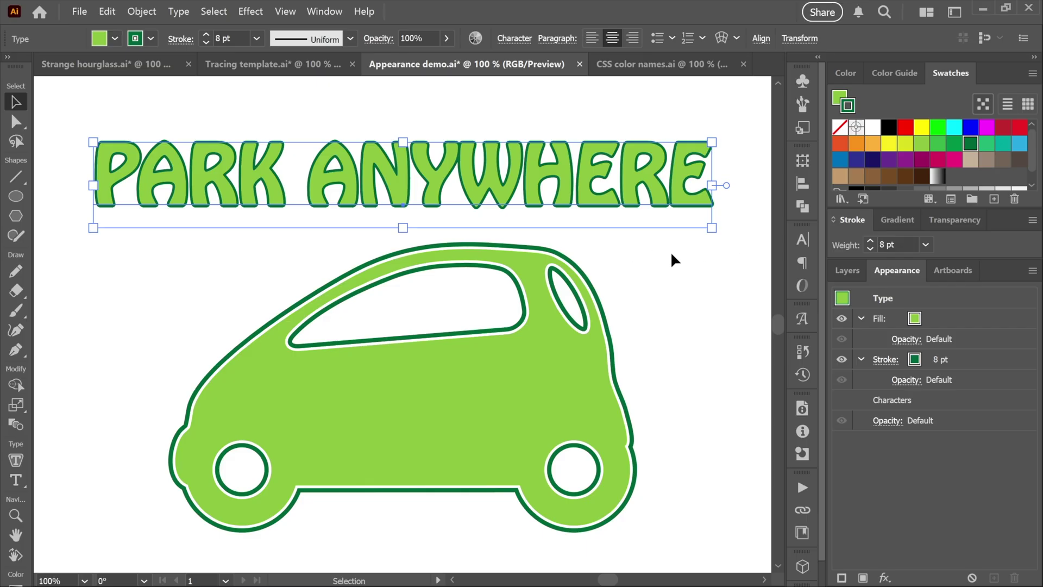
In CSS color names.ai, start a new swatch based on the blue swatch in the Hex color demo group
left_click(622, 69)
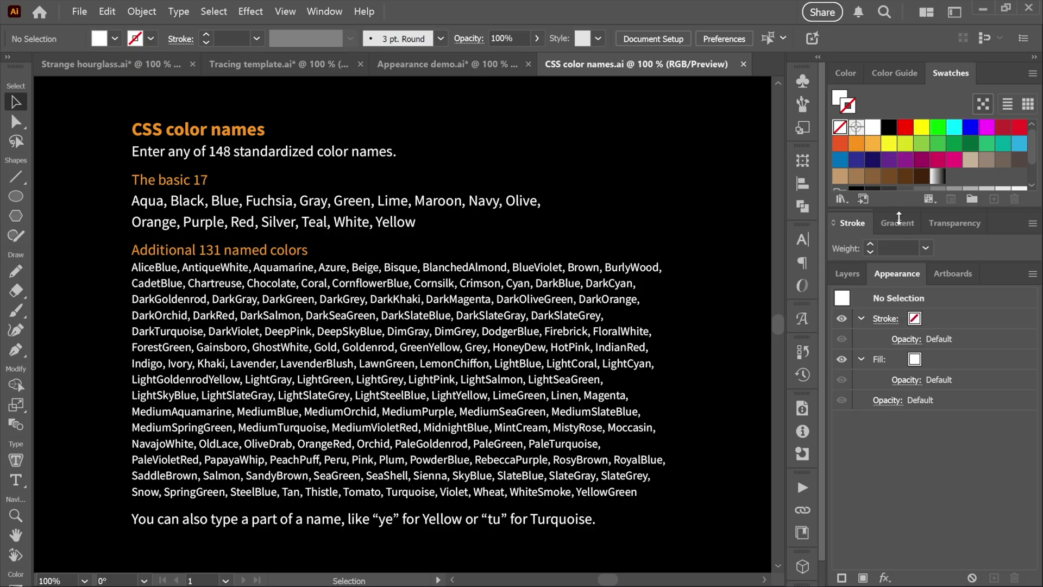
left_click_drag(901, 209, 897, 263)
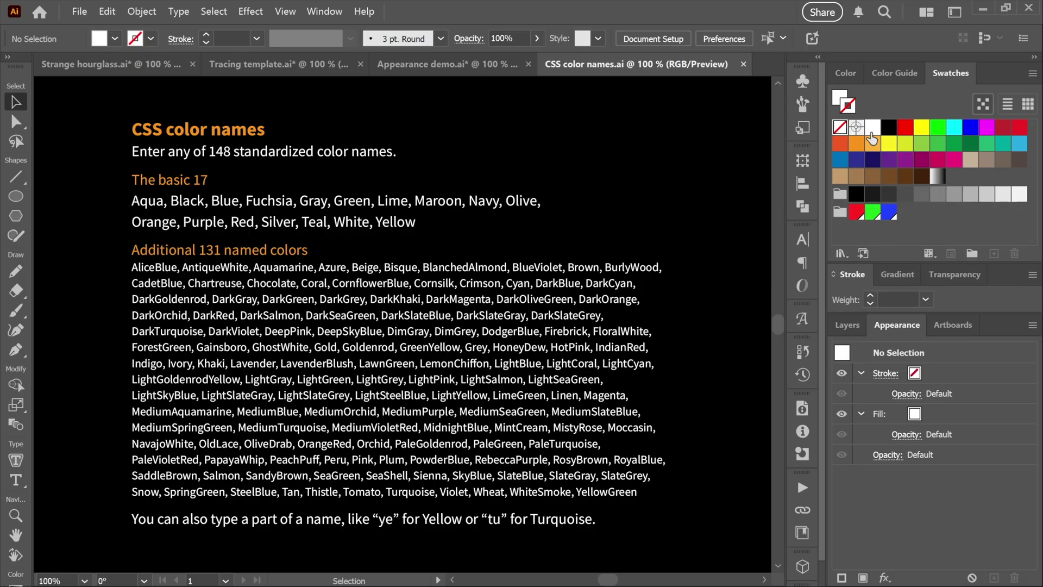
left_click(840, 214)
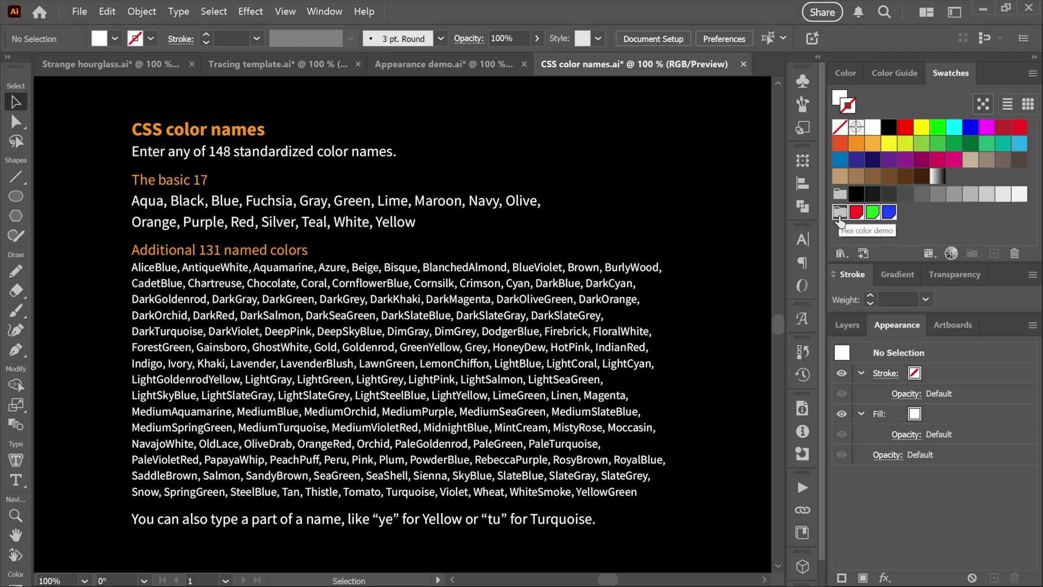
left_click(893, 216)
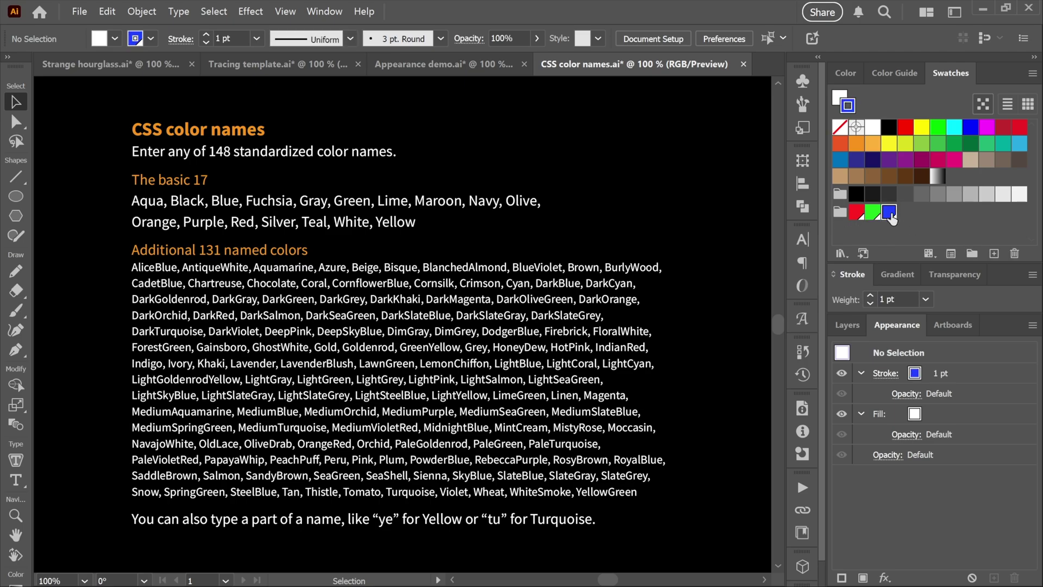
left_click(994, 254)
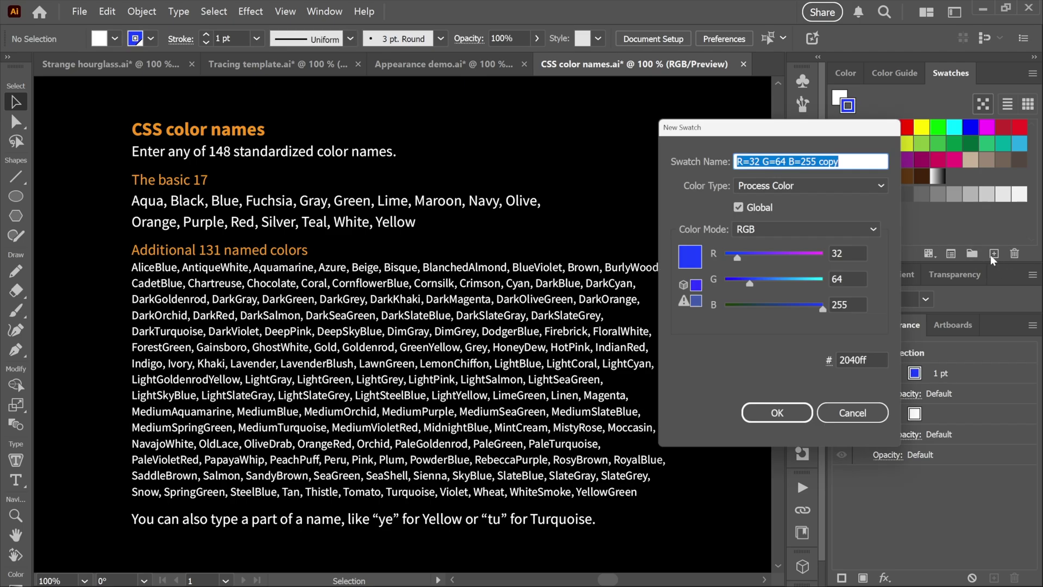
Enter the CSS color name aqua as the new swatch's hex value
left_click(882, 361)
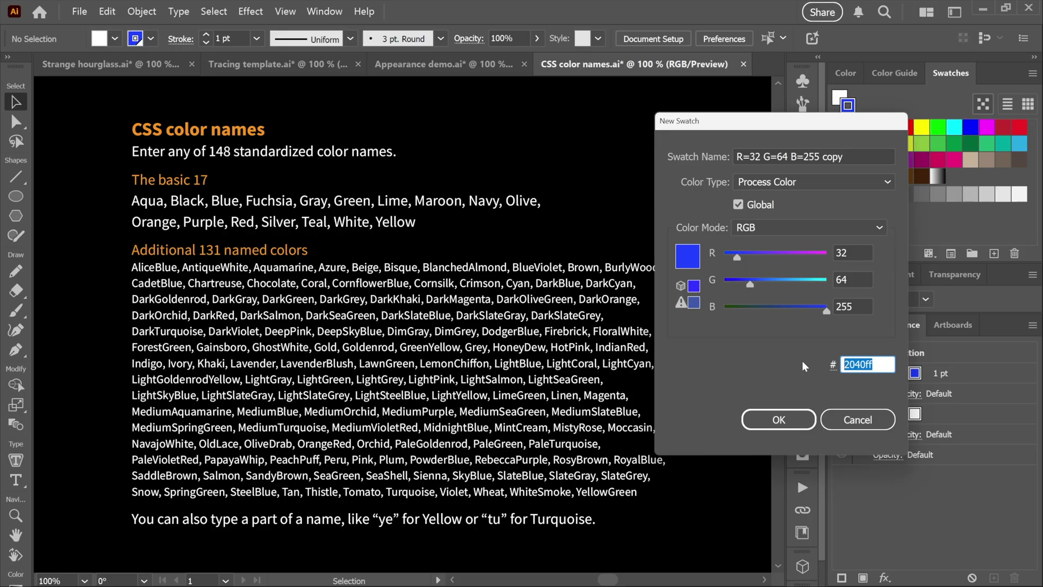
type("aqua")
left_click(801, 361)
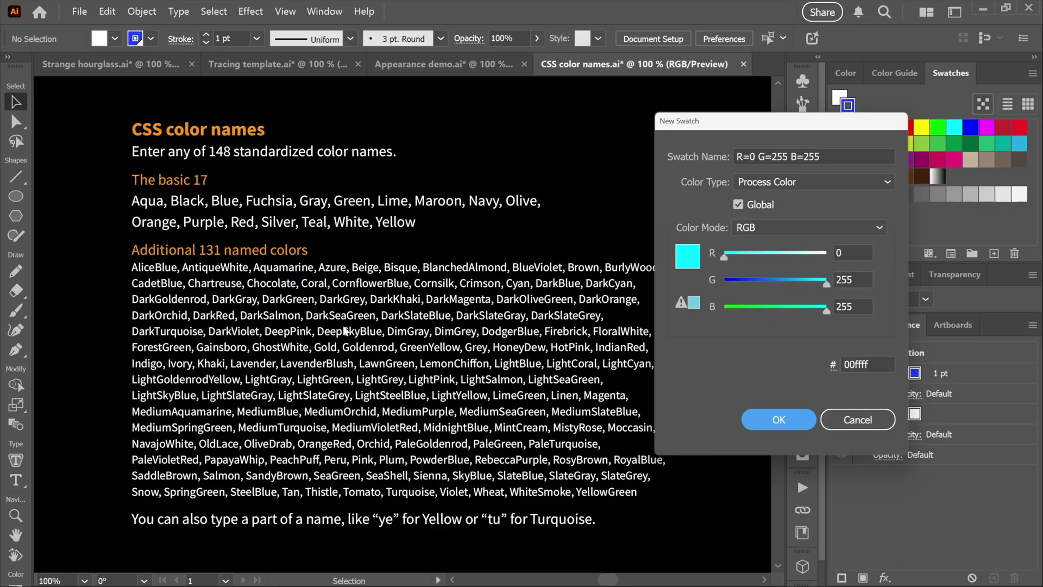
Enter the CSS color name maroon as the new swatch's hex value and create the swatch
left_click(883, 365)
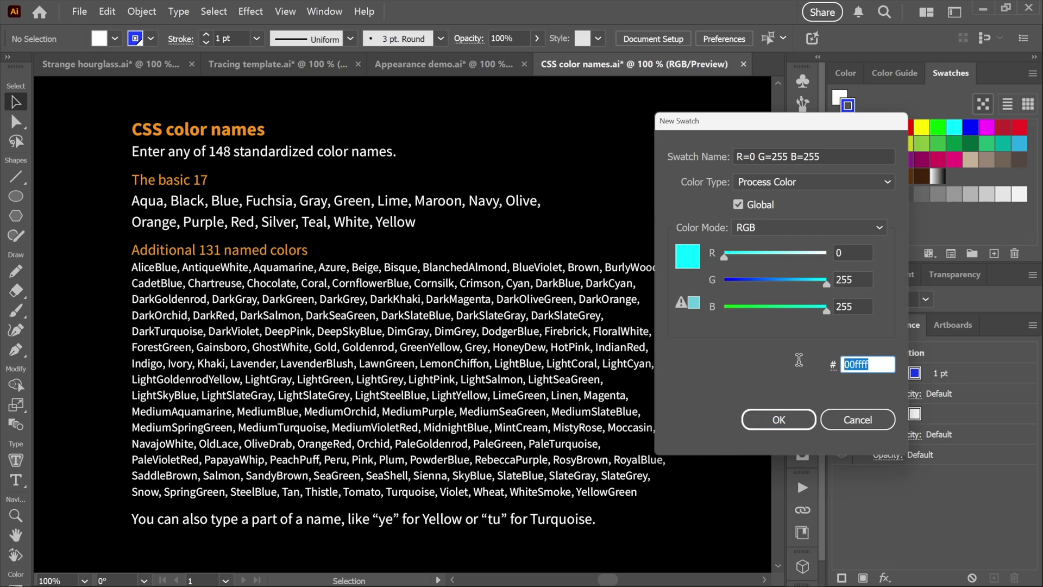
type("maroon")
key("Tab")
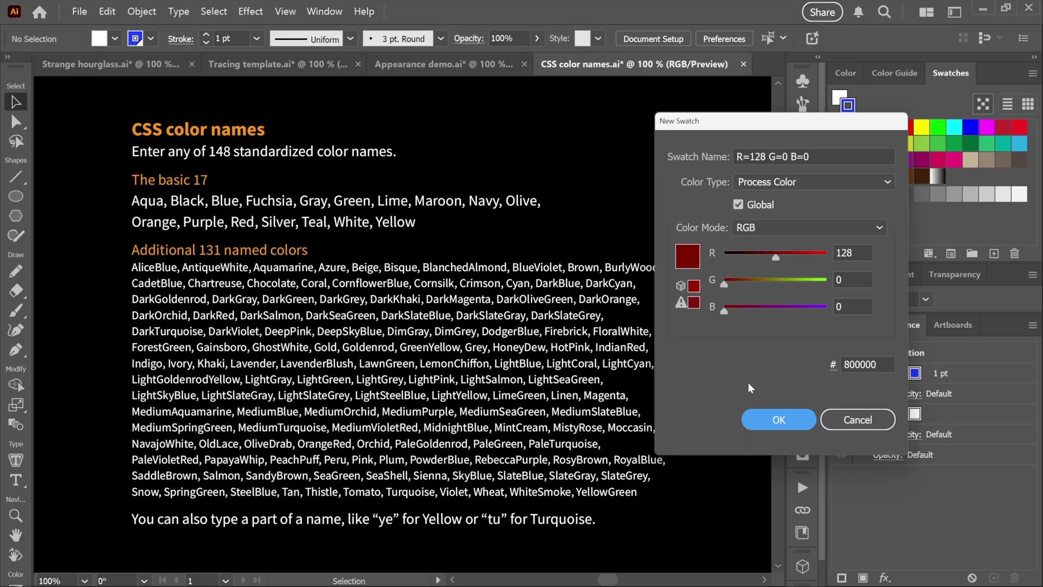
left_click(767, 419)
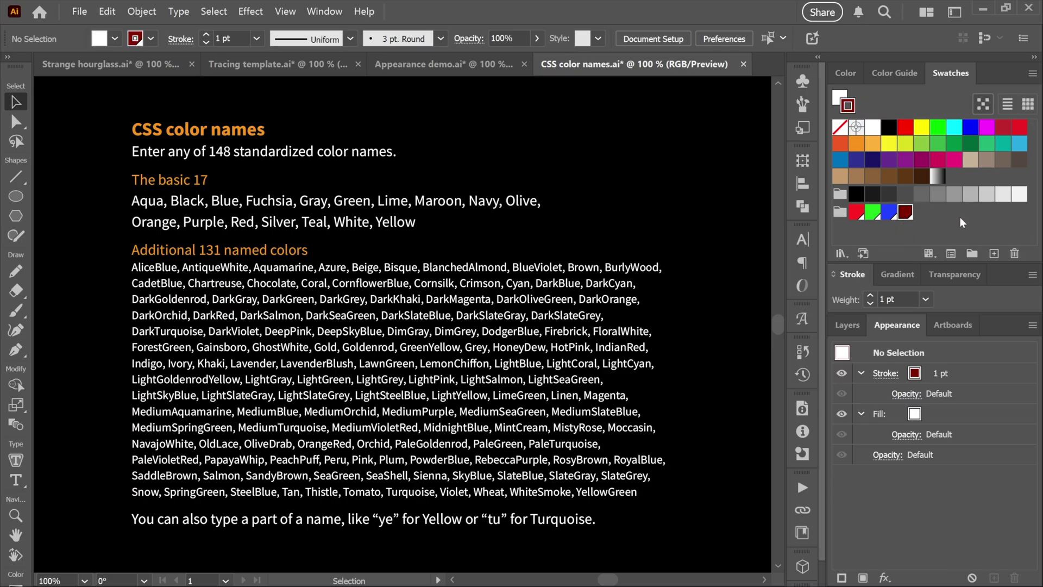
Start another new swatch and enter the partial color name "ye" for yellow as its hex value
left_click(993, 254)
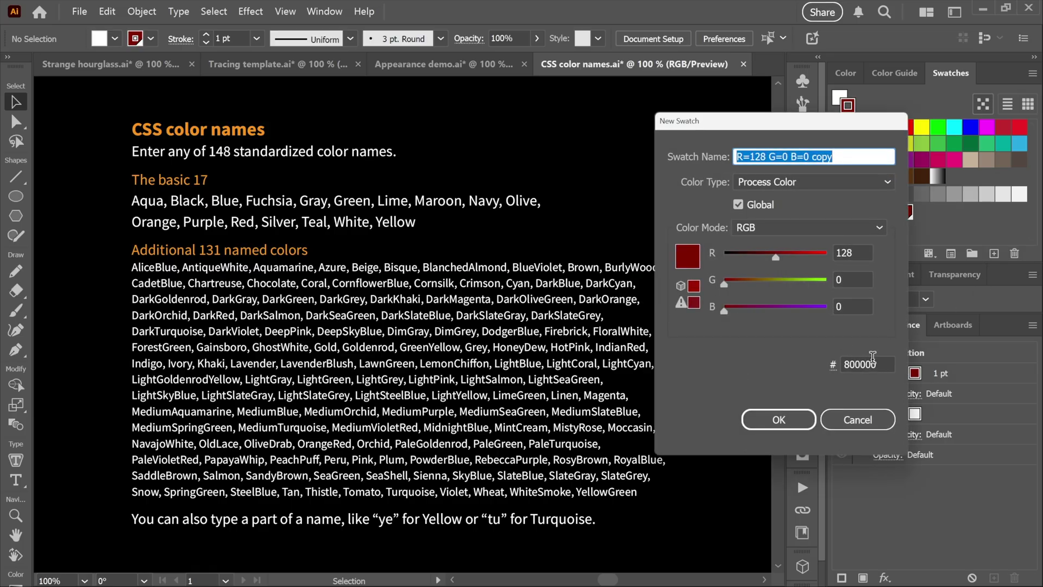
left_click(880, 363)
left_click_drag(879, 363, 833, 367)
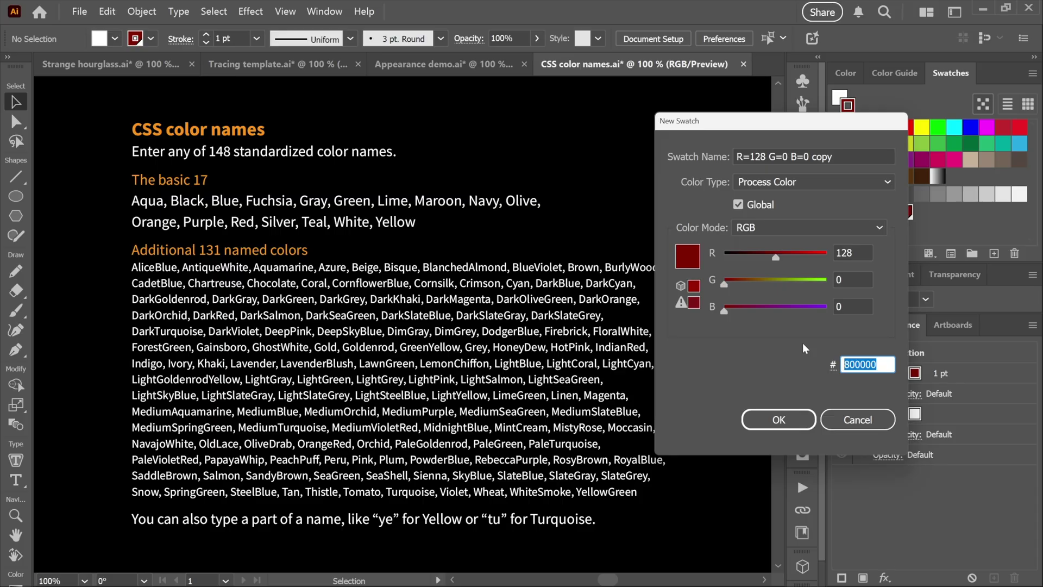
type("ye")
key("Tab")
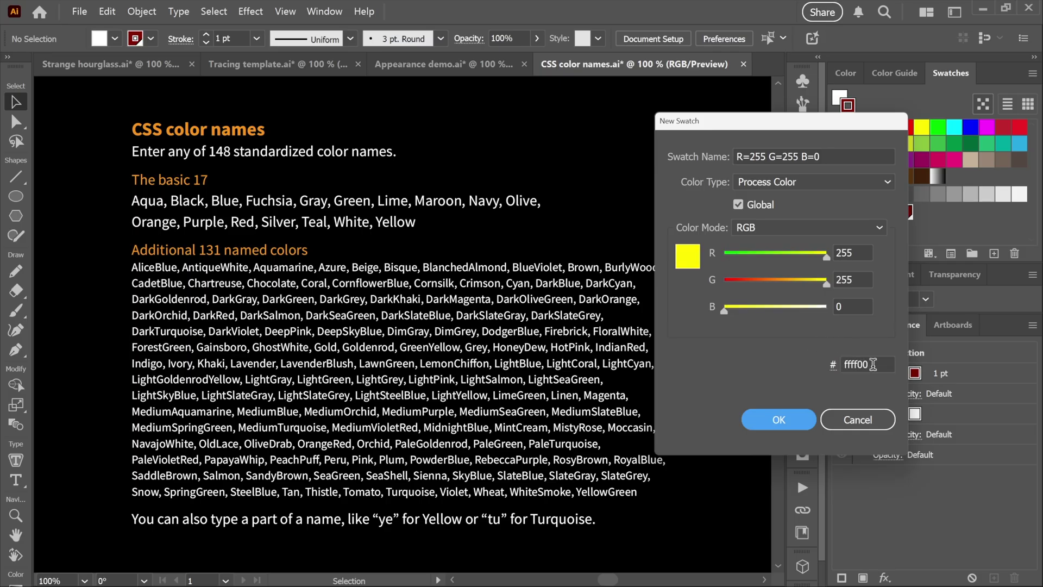
Replace the new swatch's hex value with the partial color name "tu" for turquoise
left_click_drag(873, 363, 815, 363)
type("tu")
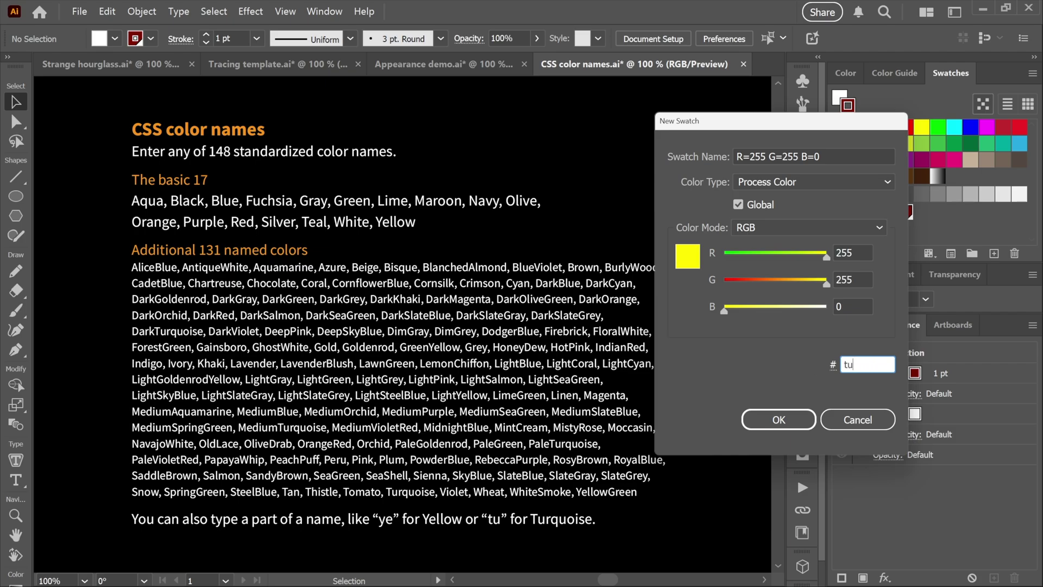
key("Tab")
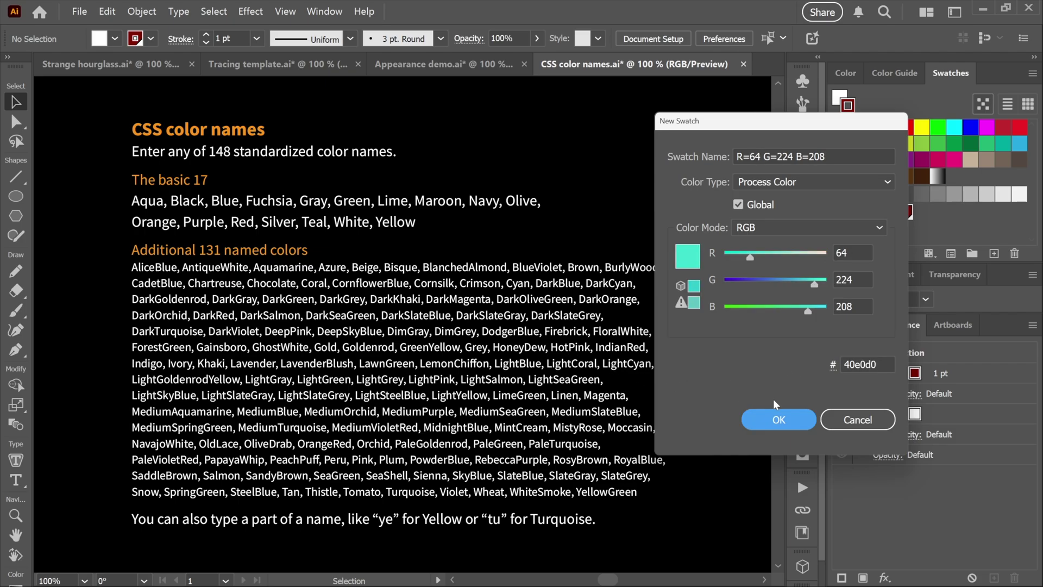
Replace the new swatch's hex value with the partial color name "ho"
left_click(878, 364)
left_click(832, 365)
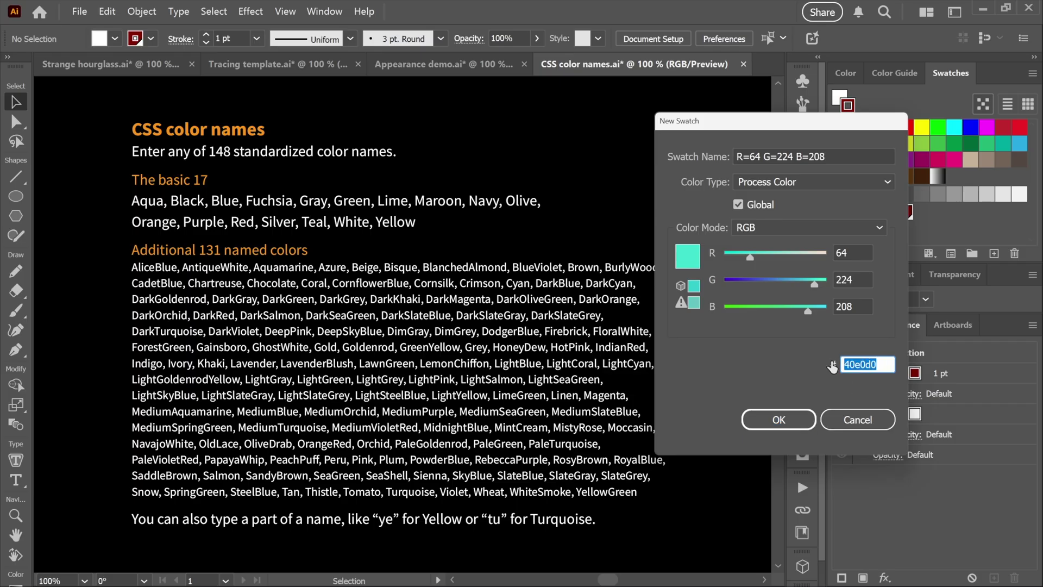
type("ho")
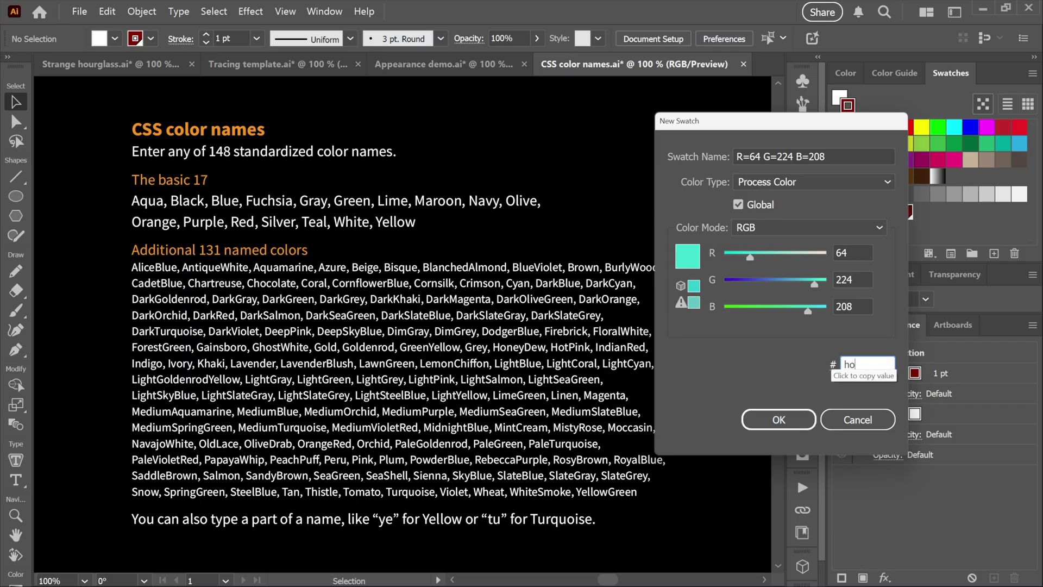
key("Tab")
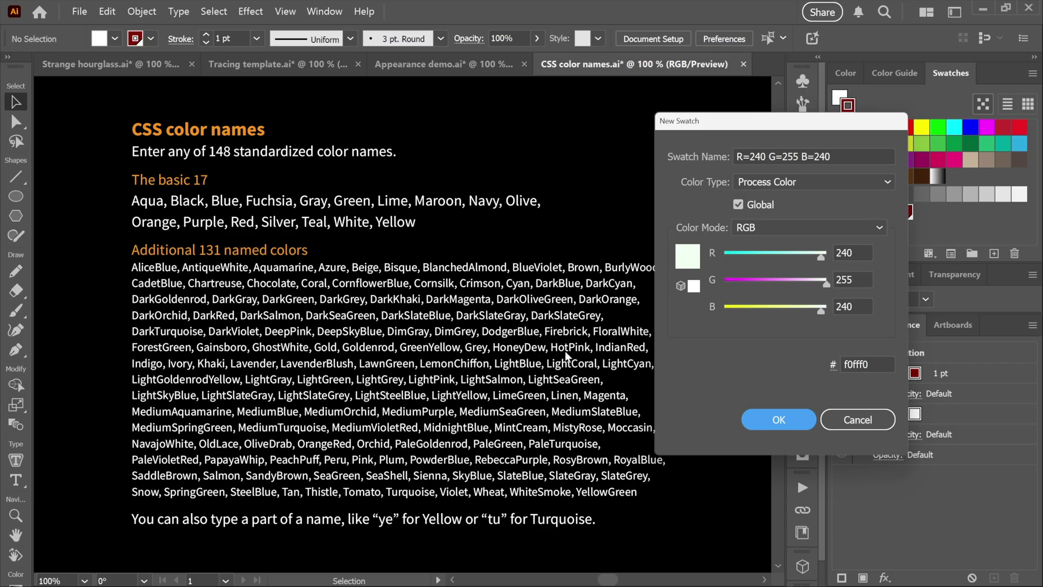
Replace the new swatch's hex value with the partial color name "hot" for HotPink
double_click(868, 364)
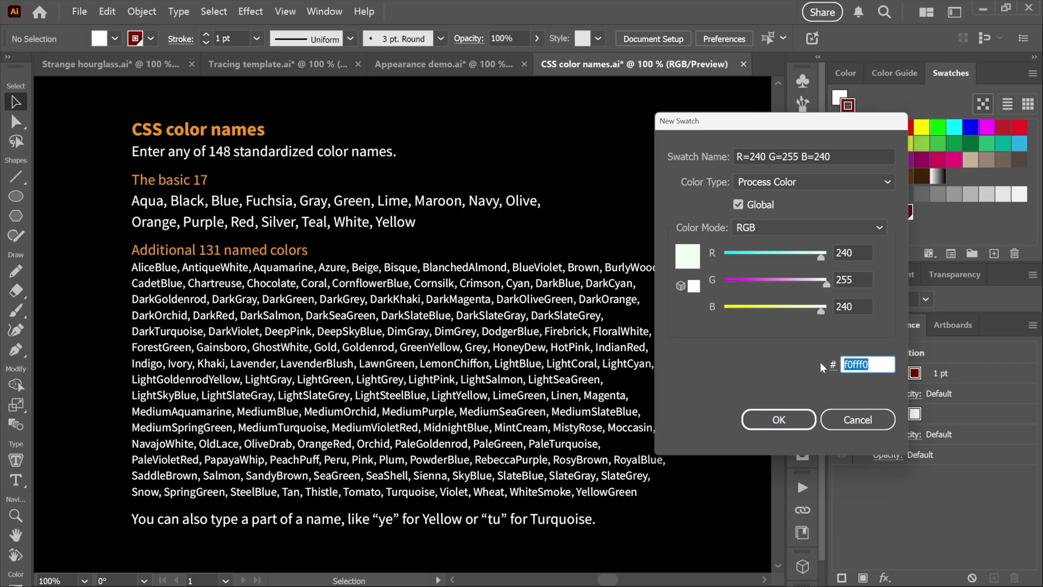
type("hot")
key("Tab")
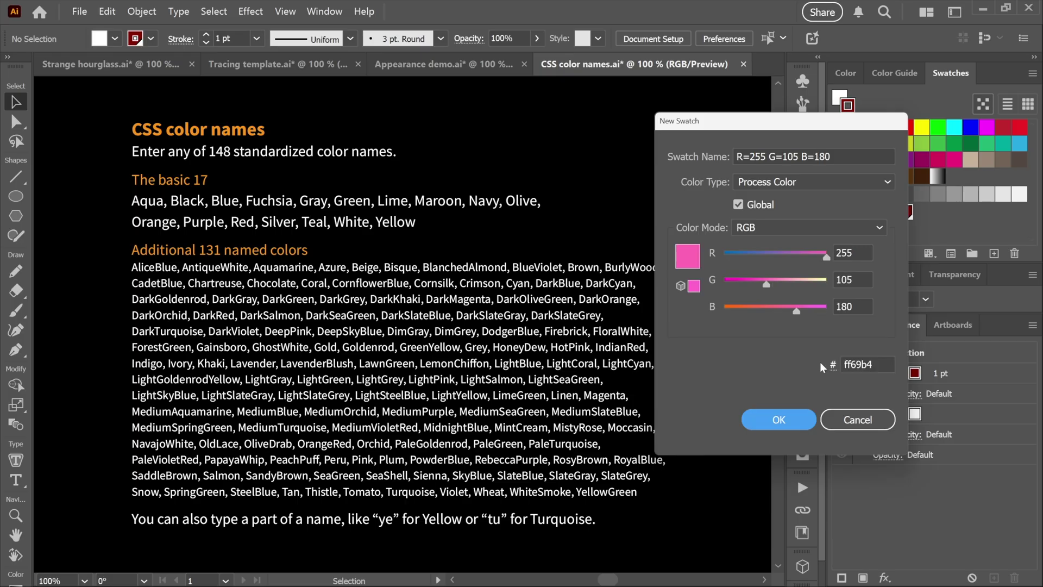